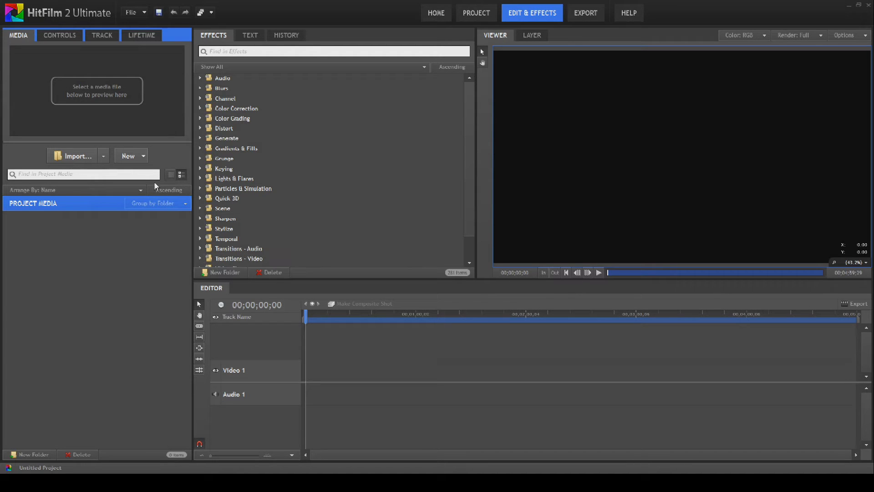
Step: Open the Media panel's New menu to start a composite shot
left_click(142, 157)
Step: Create a 1920×1080 composite shot named 'Shot_container'
left_click(170, 178)
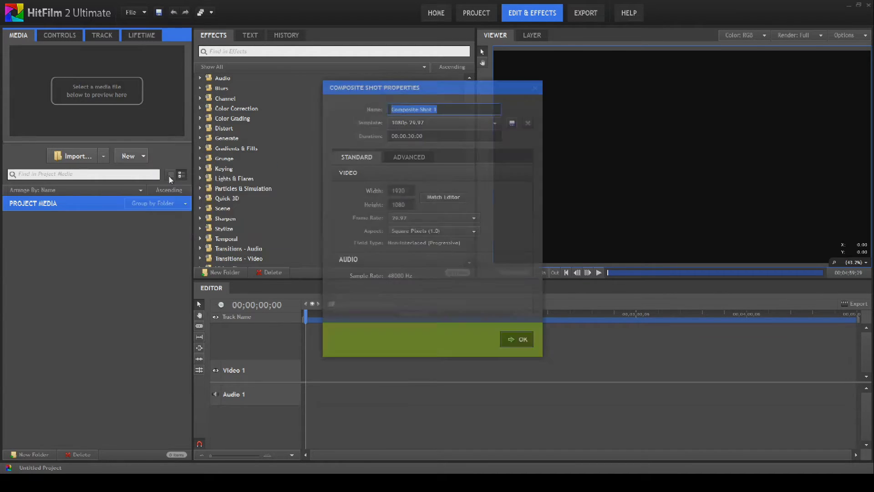
type("Sh")
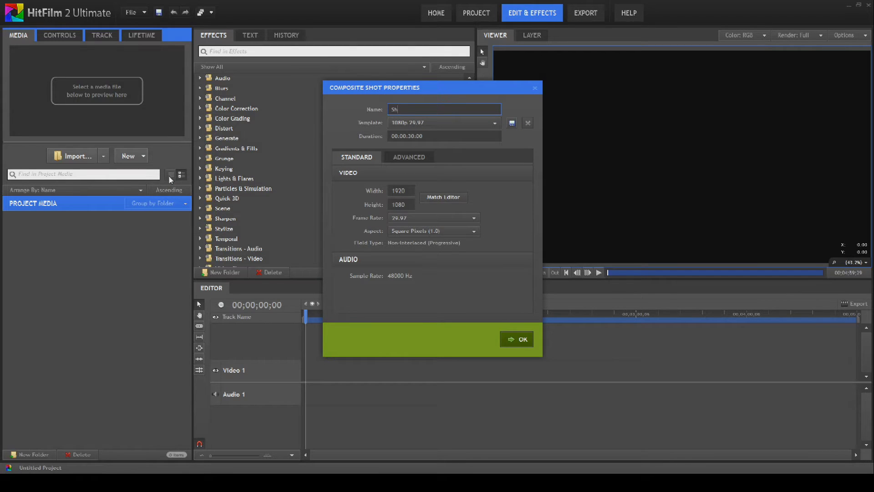
type("ot_container")
key("Return")
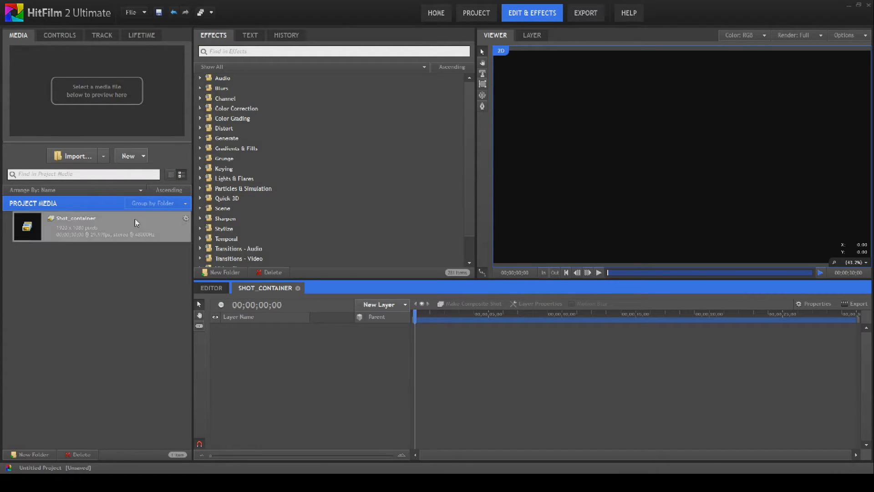
Step: Rename the composite shot to 'Shot_Container' with a capital C
right_click(103, 225)
left_click(160, 346)
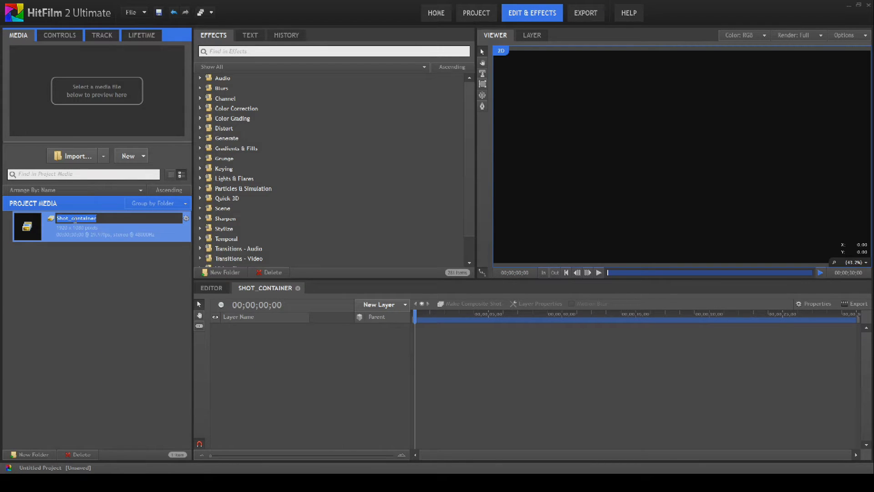
key("Right")
key("BackSpace")
type("C")
key("Return")
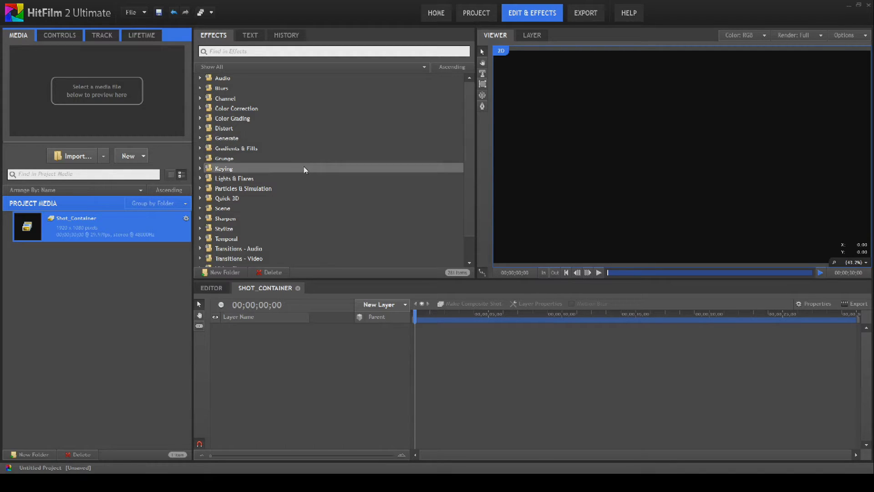
left_click(405, 304)
Step: Add a teal 1920×1080 plane layer named 'Underwater_lit_Background' to the shot
left_click(410, 324)
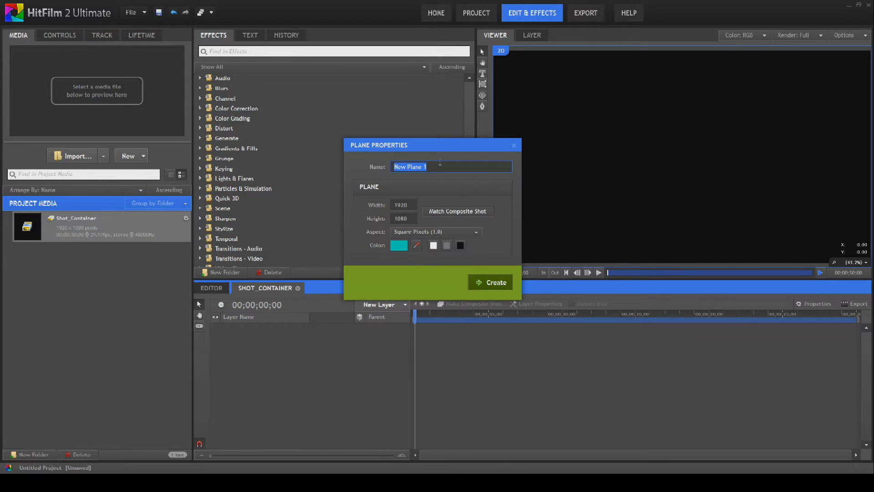
type("Underwater_lit_background")
key("BackSpace")
type("B")
left_click(399, 246)
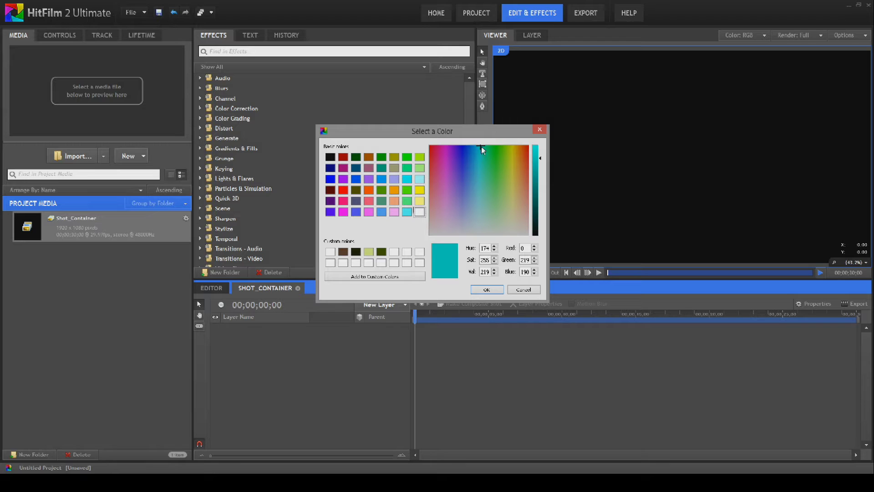
left_click(484, 291)
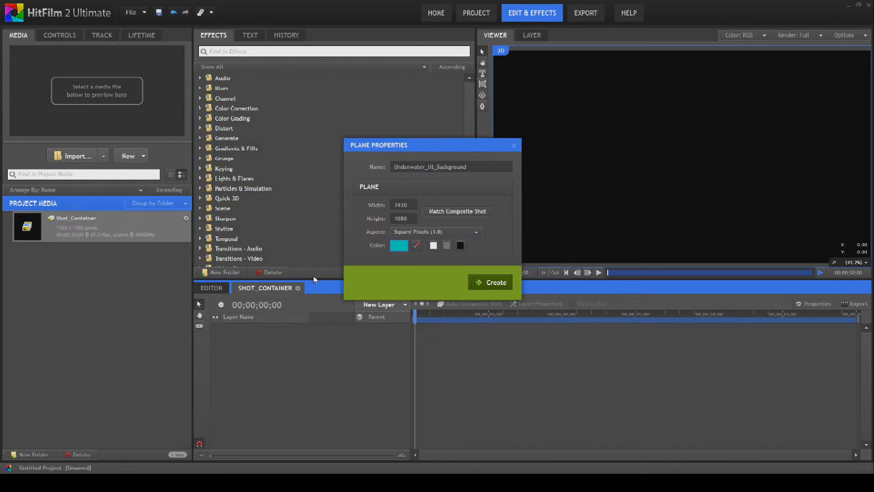
left_click(493, 281)
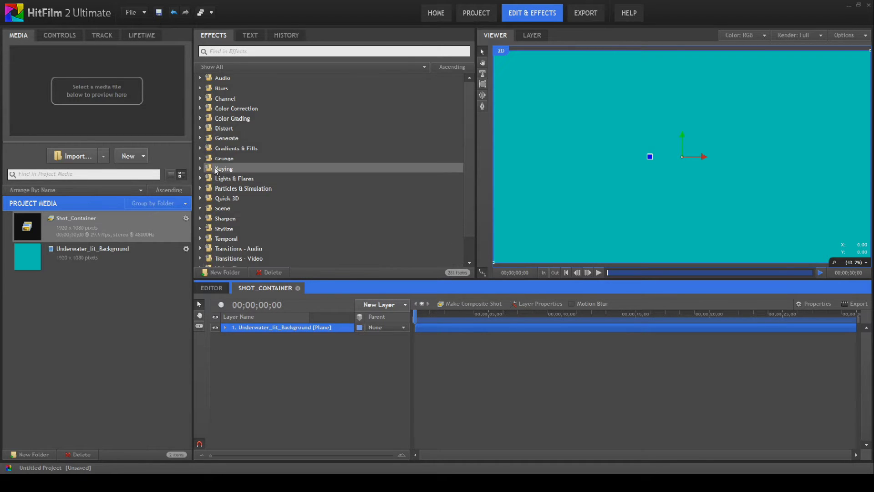
Step: Apply Fractal Noise to the teal plane and set its blend mode to Multiply
left_click(198, 141)
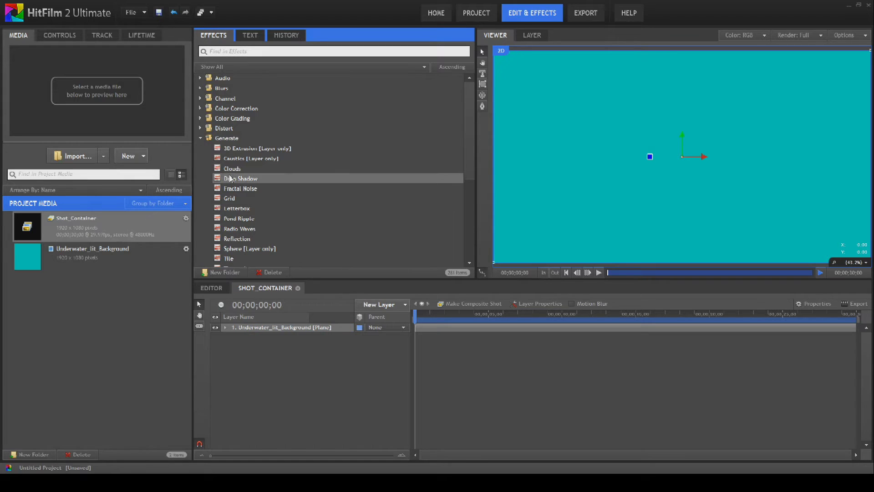
left_click_drag(234, 188, 257, 329)
left_click(265, 358)
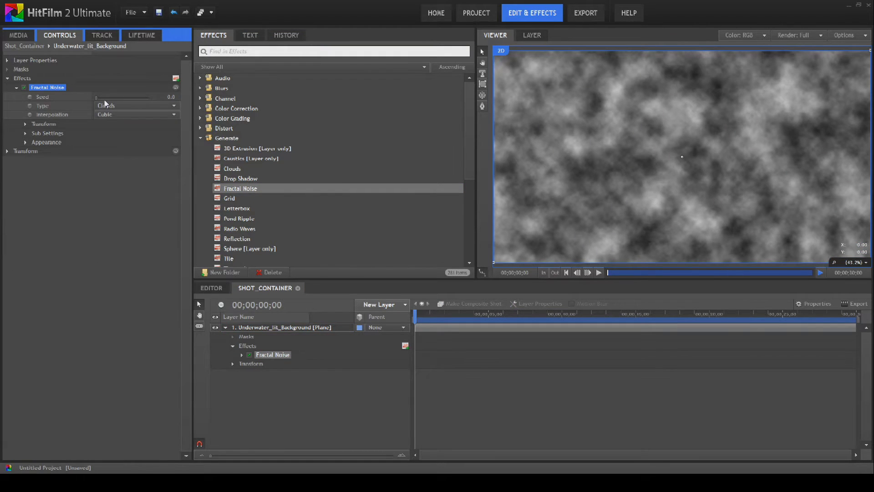
left_click(26, 144)
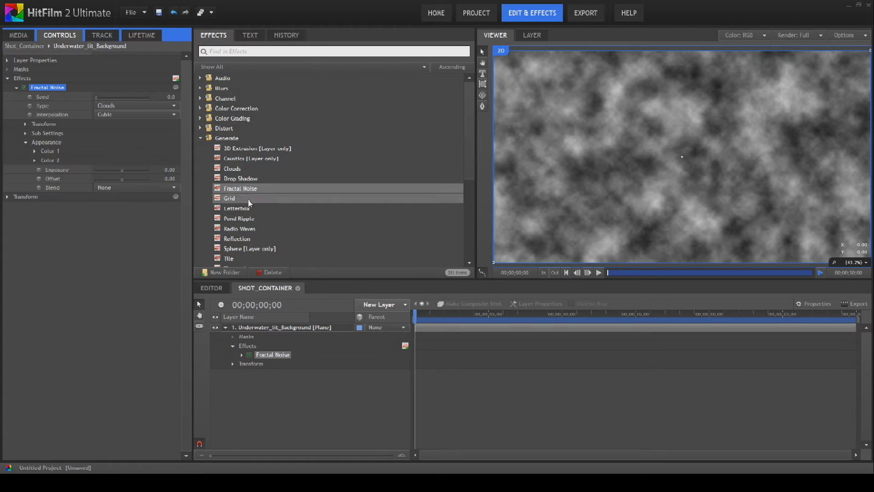
left_click(168, 188)
scroll(173, 246, "down", 2)
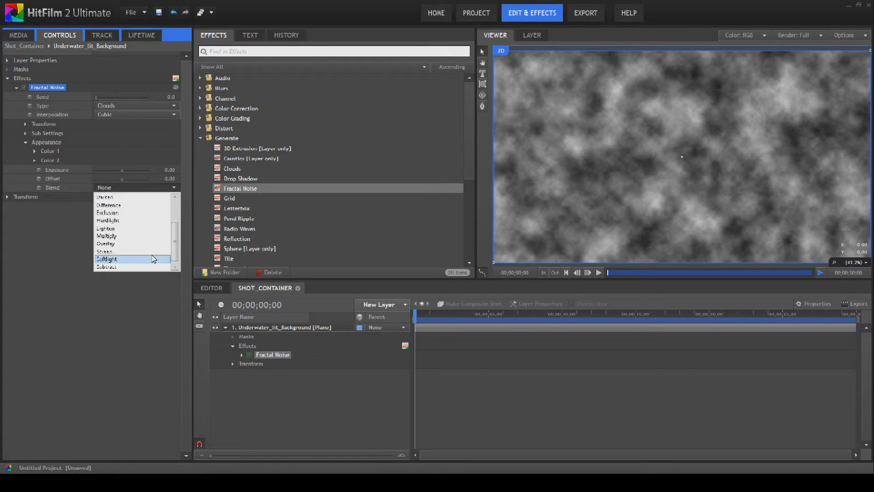
left_click(150, 237)
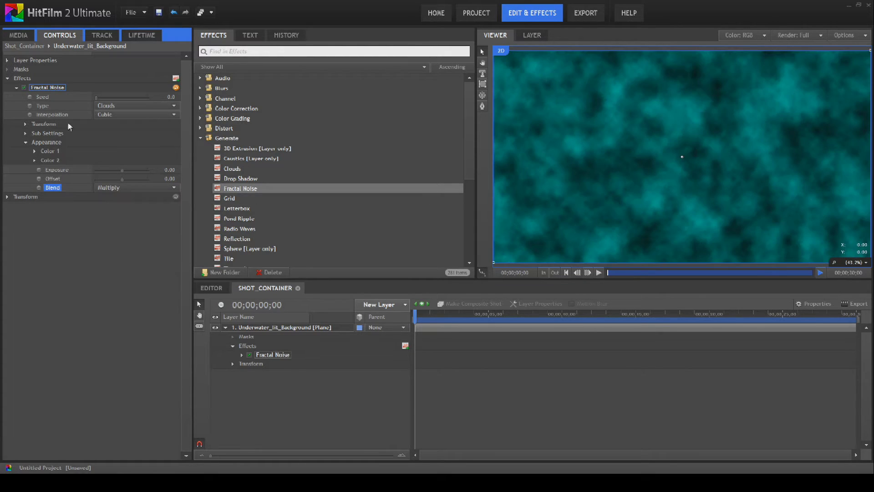
left_click(34, 154)
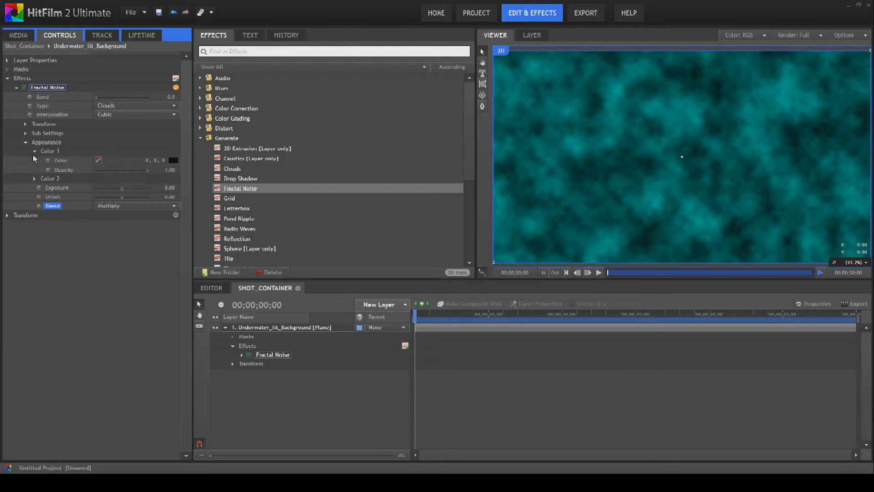
left_click(35, 179)
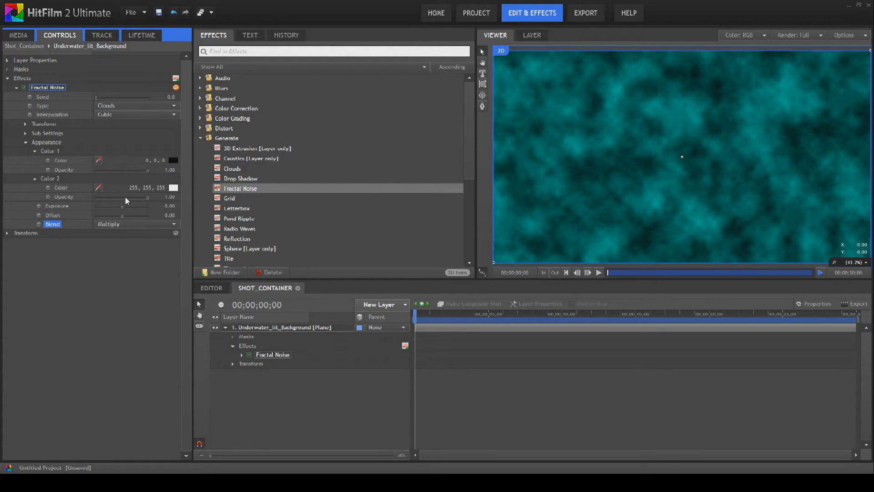
left_click(35, 179)
left_click(35, 152)
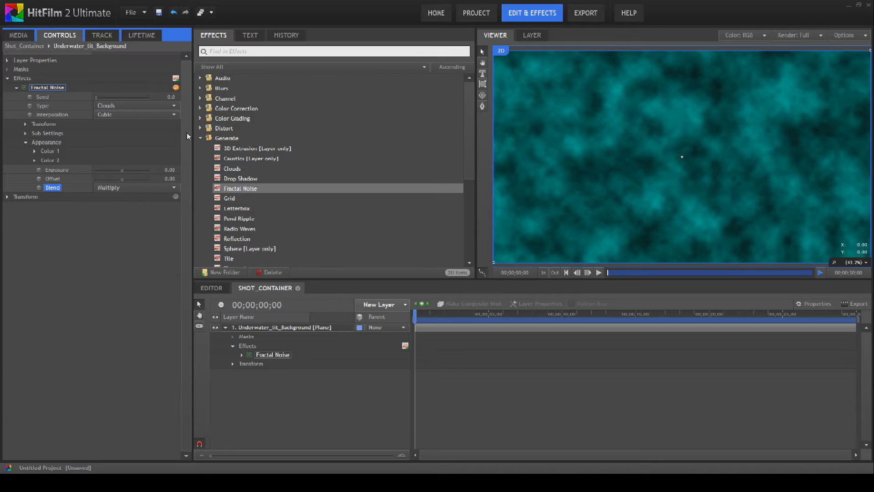
Step: Set the Fractal Noise Exposure to 1.60 and Offset to -0.34
left_click(169, 169)
key("BackSpace")
type("1.6")
key("Return")
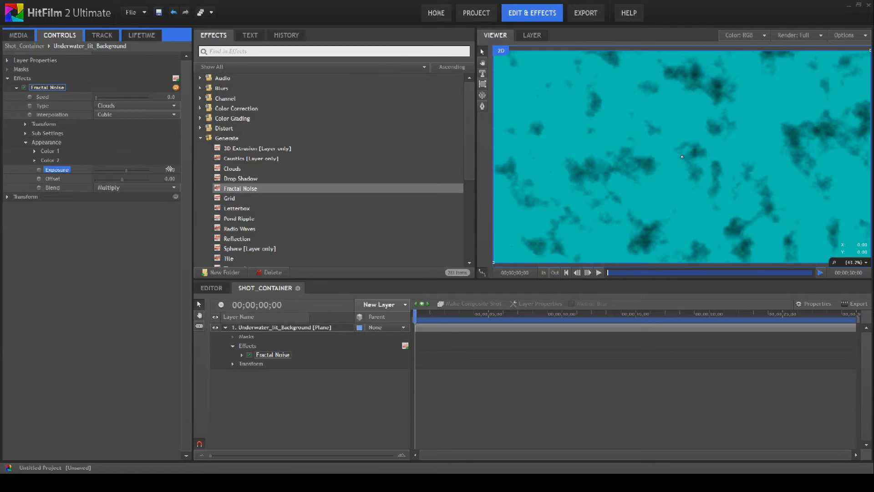
left_click(170, 169)
key("Tab")
key("BackSpace")
type("-0.34")
key("Return")
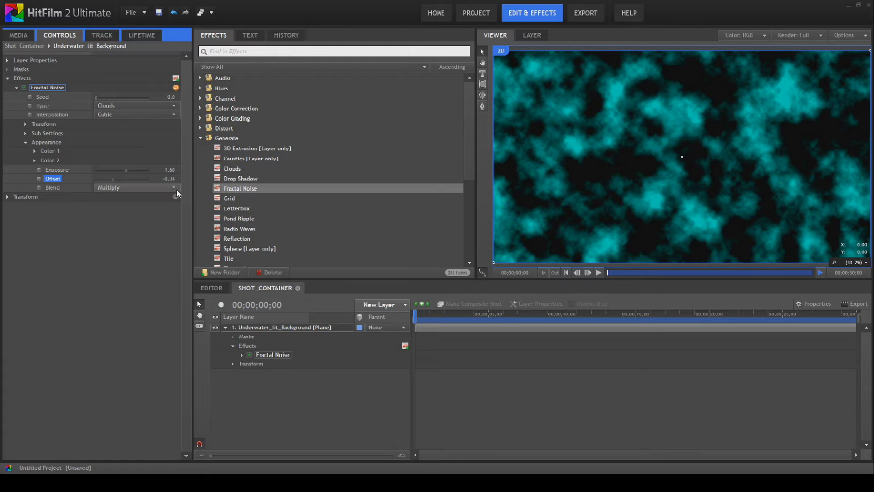
left_click(242, 355)
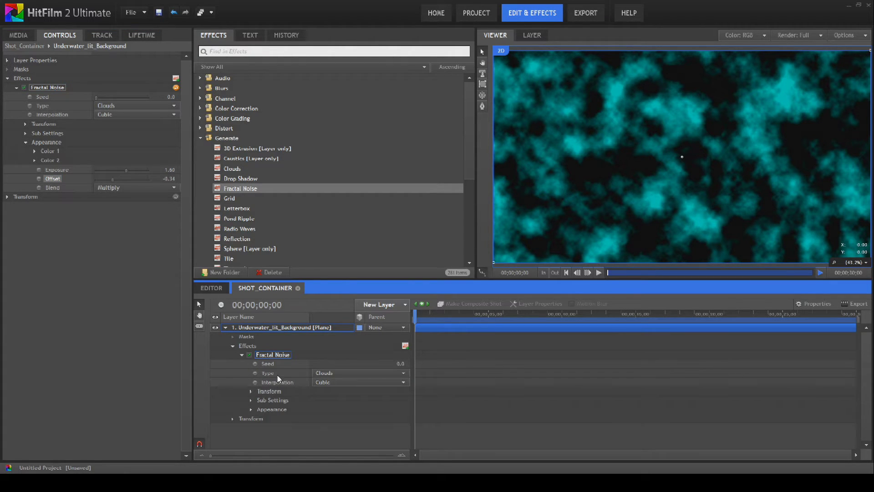
Step: Keyframe the Fractal Noise Seed from 0 at the first frame to 5 at the last
left_click(255, 364)
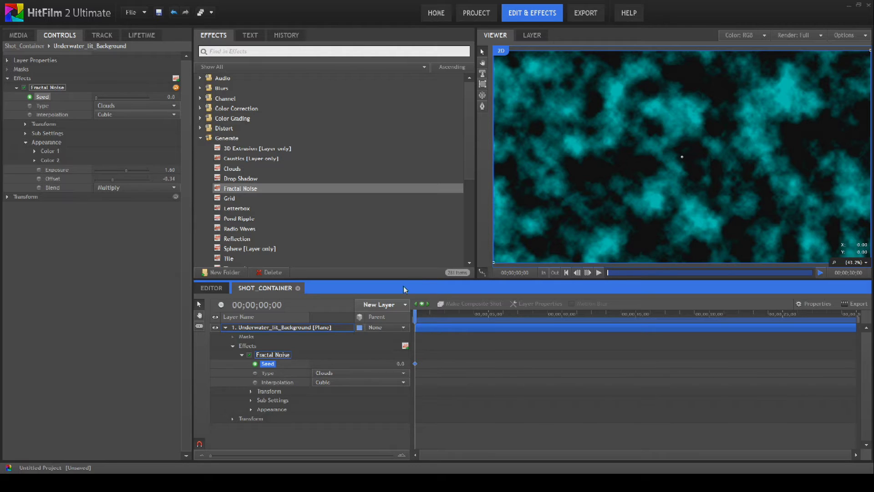
left_click_drag(419, 325, 852, 330)
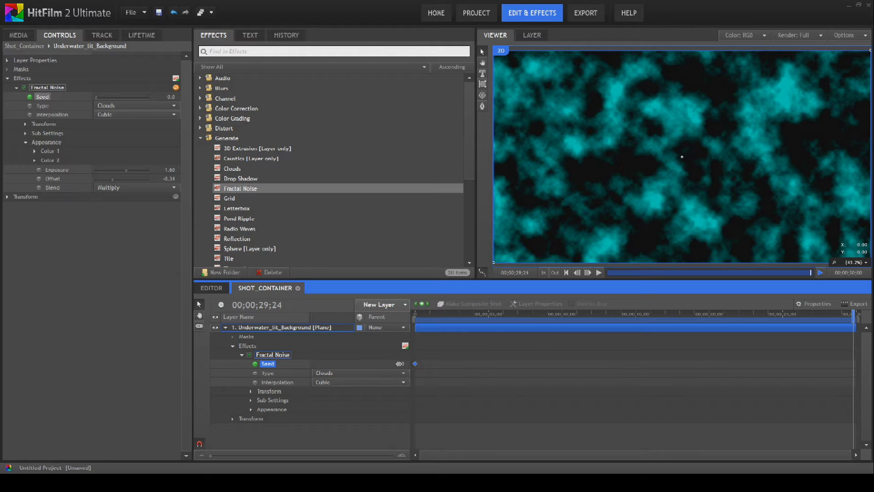
left_click(399, 363)
type("5")
key("Return")
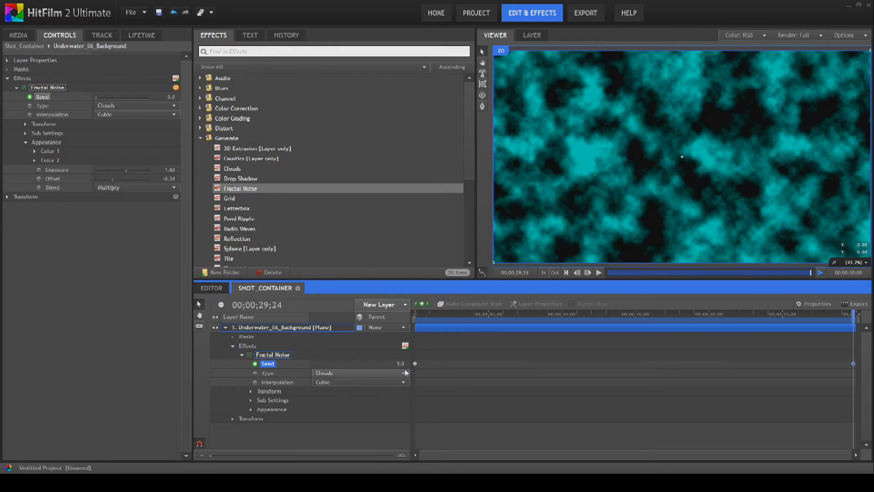
Step: Play back the churning noise from the start, then return to frame 0
left_click(566, 272)
left_click(597, 275)
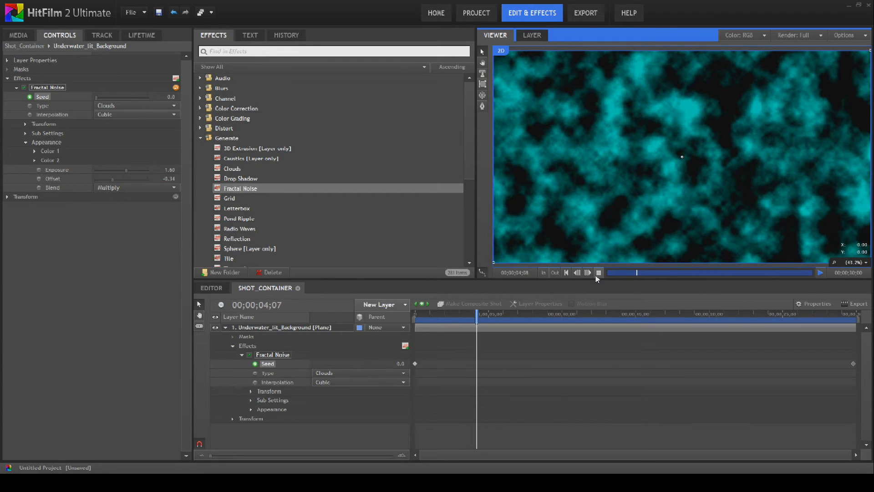
left_click(597, 274)
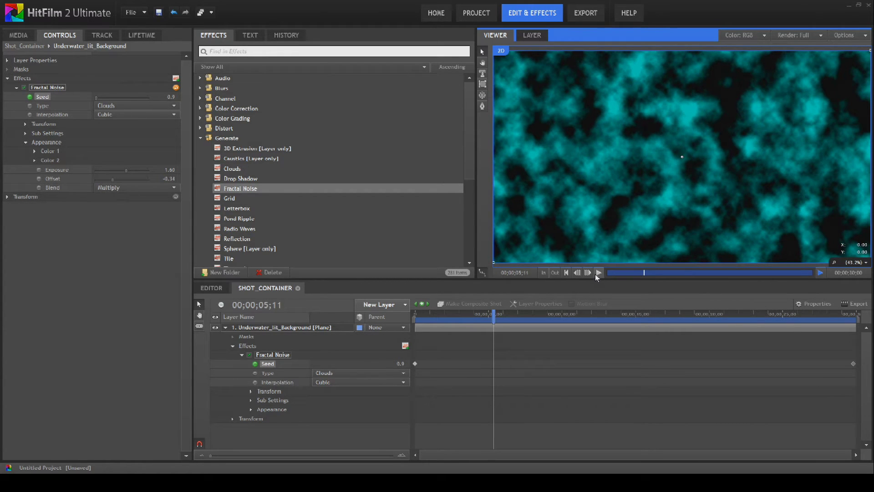
left_click(566, 272)
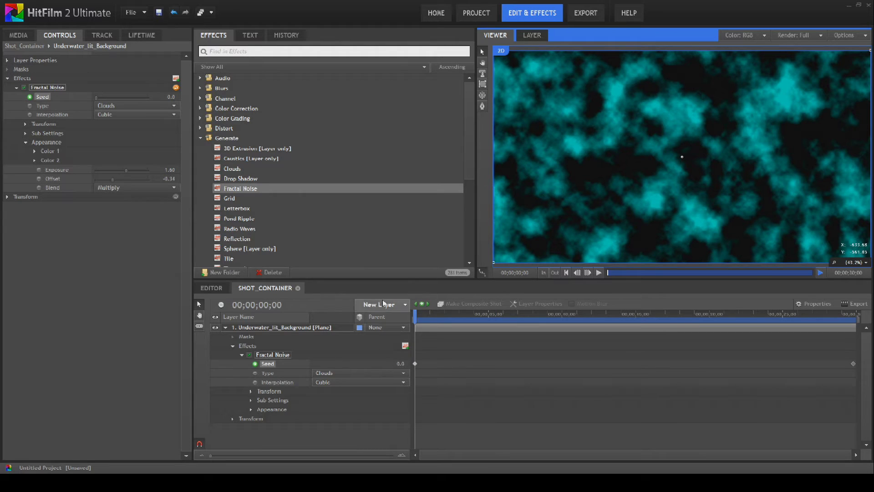
left_click(244, 360)
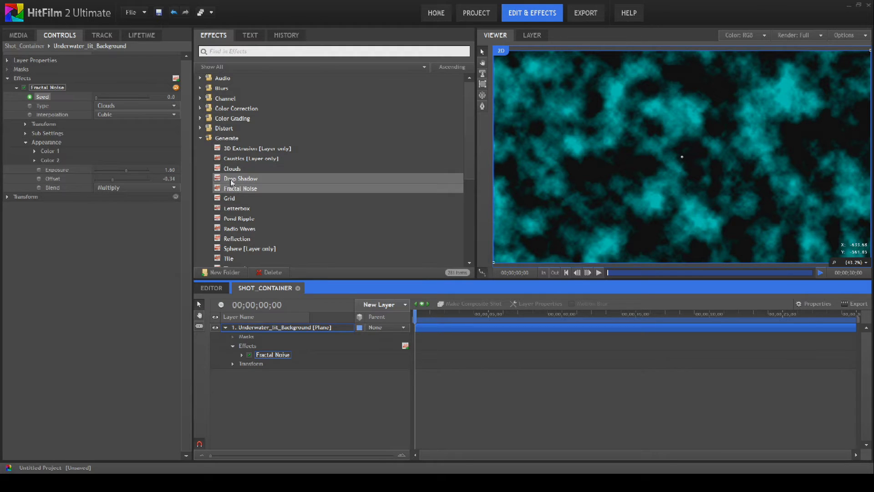
Step: Add a Clouds effect to the background with Speed X 0 and Y 5
left_click_drag(232, 168, 254, 364)
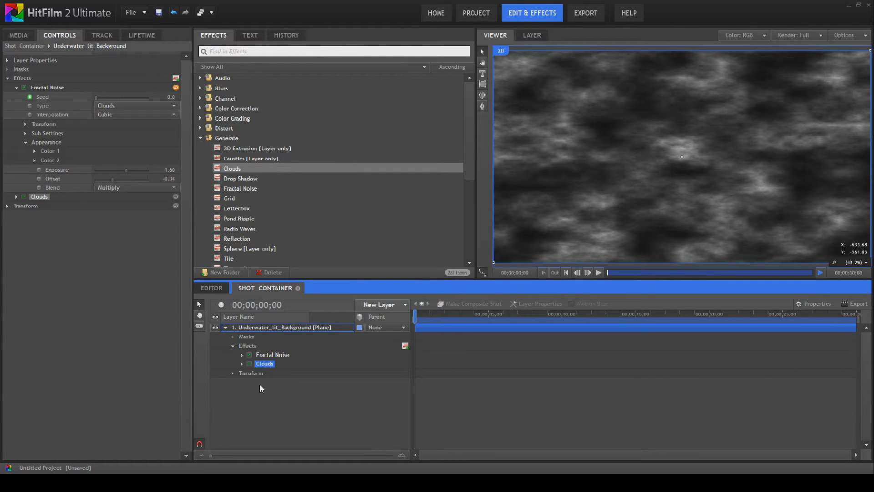
left_click(17, 196)
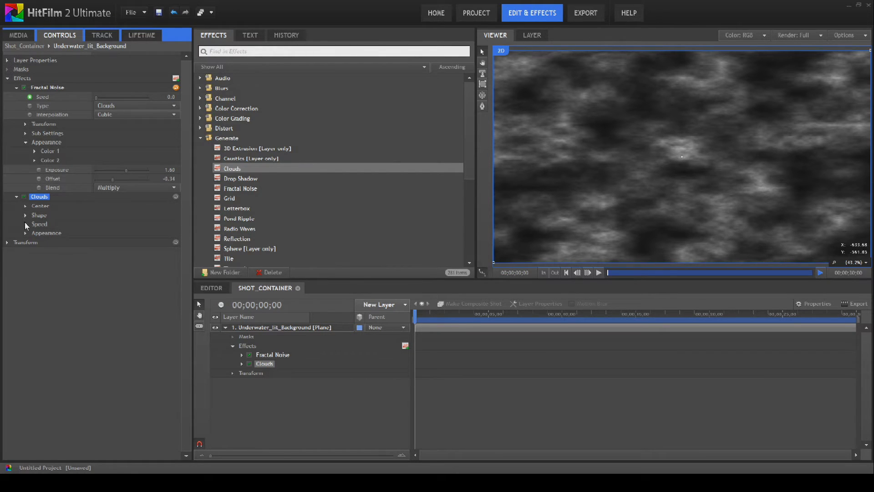
left_click(25, 223)
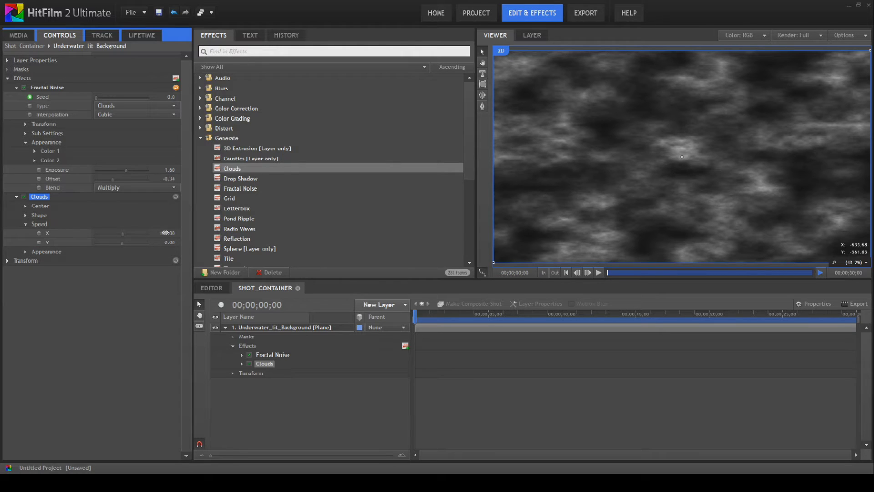
left_click(165, 233)
type("0")
key("Return")
left_click(169, 243)
type("5")
key("Return")
Step: Blend the Clouds in Multiply mode and preview the animated background
left_click(25, 252)
left_click(162, 262)
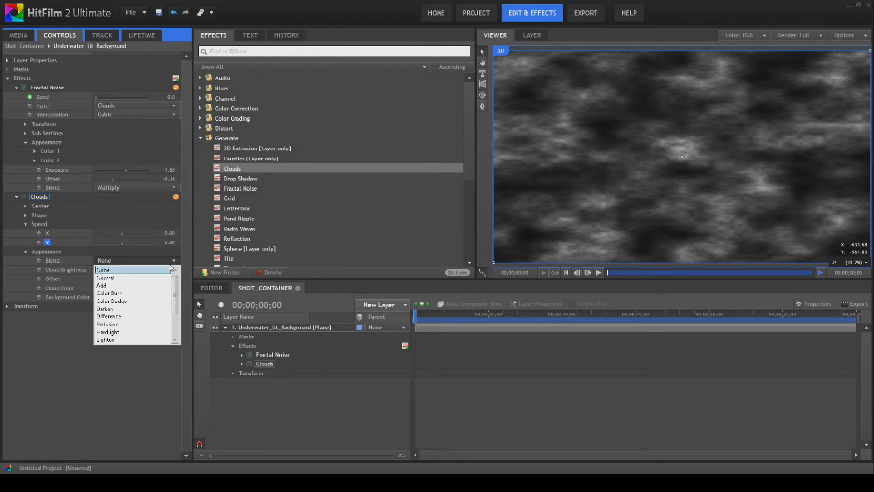
scroll(176, 326, "down", 2)
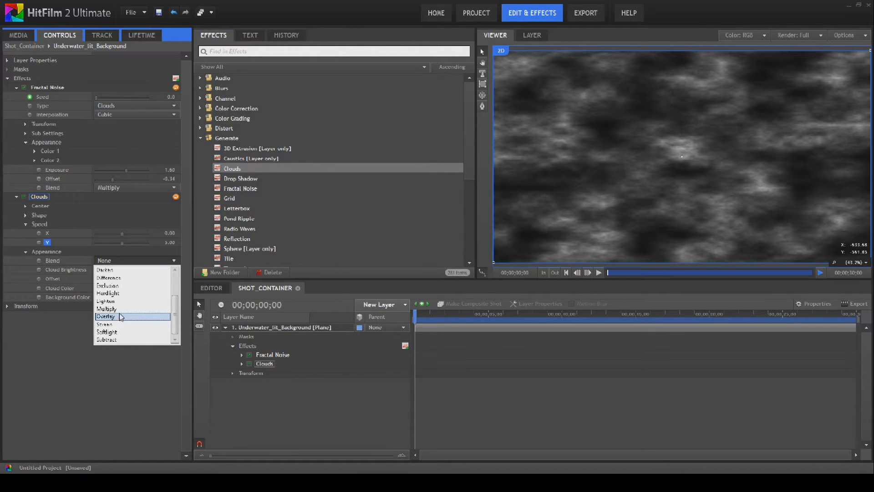
left_click(106, 308)
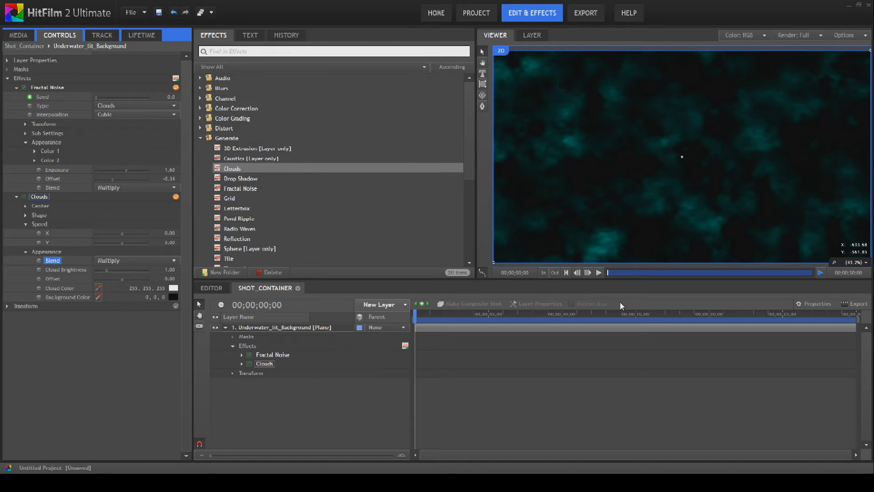
left_click(600, 273)
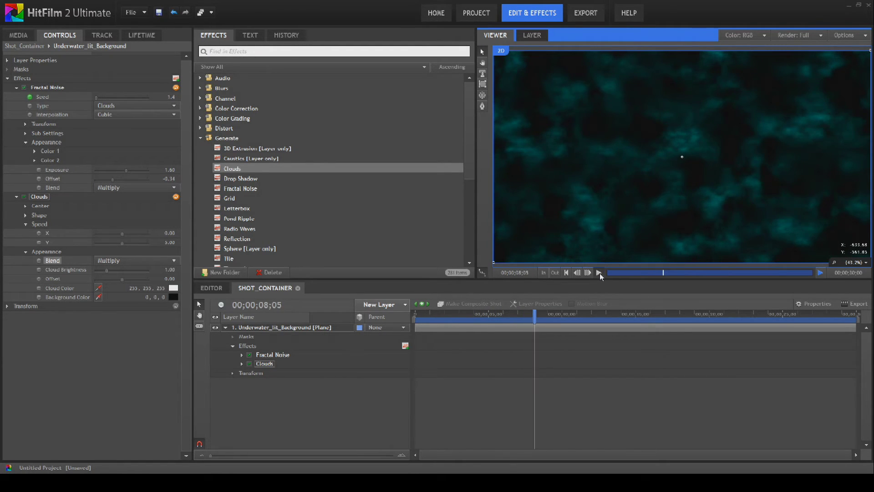
left_click(600, 273)
left_click(567, 272)
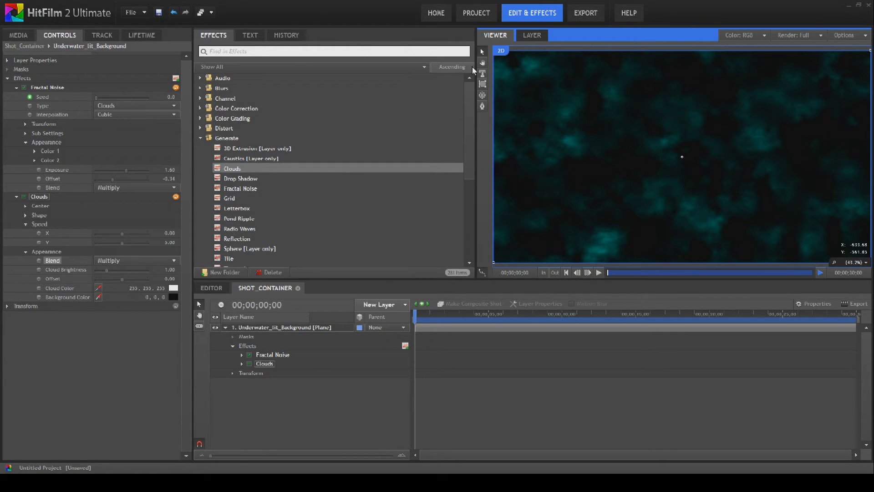
Step: Add a dark green 1920×1080 plane layer named 'Bubble' above the background
left_click(403, 304)
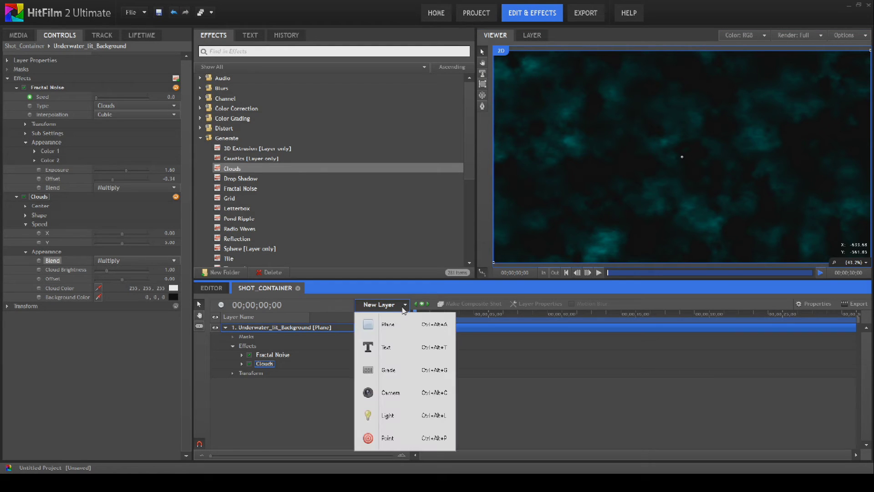
left_click(401, 325)
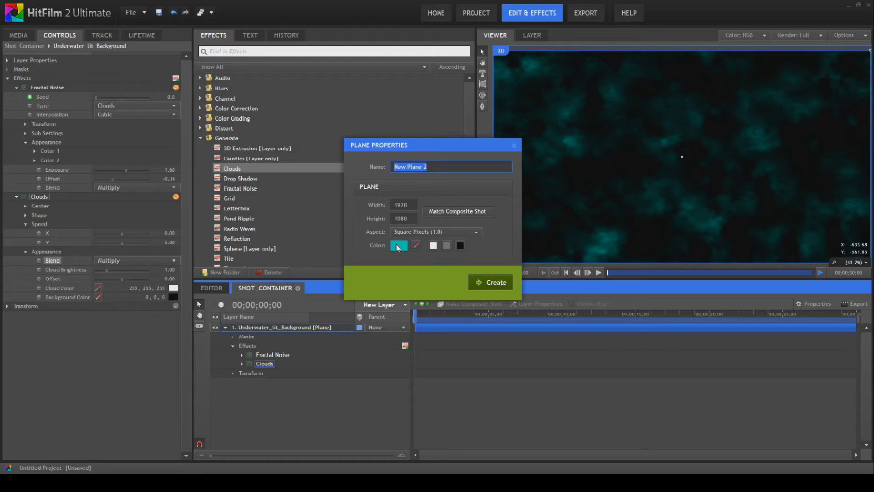
left_click(398, 246)
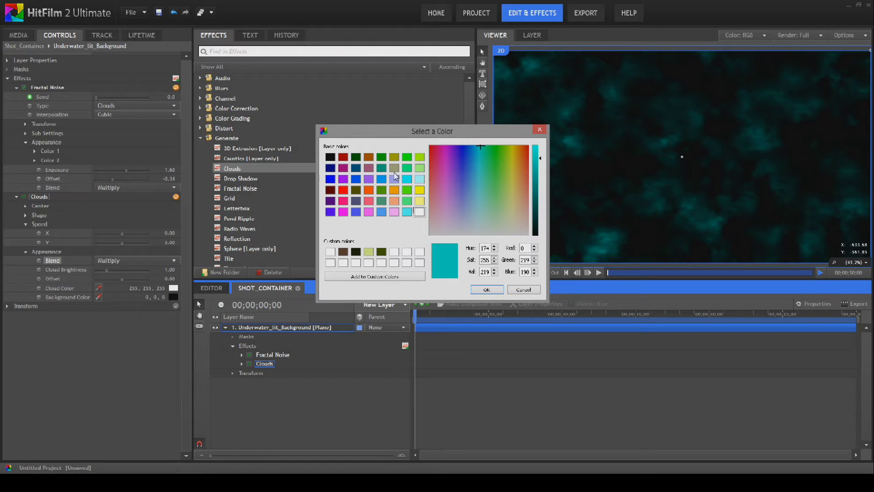
left_click(383, 158)
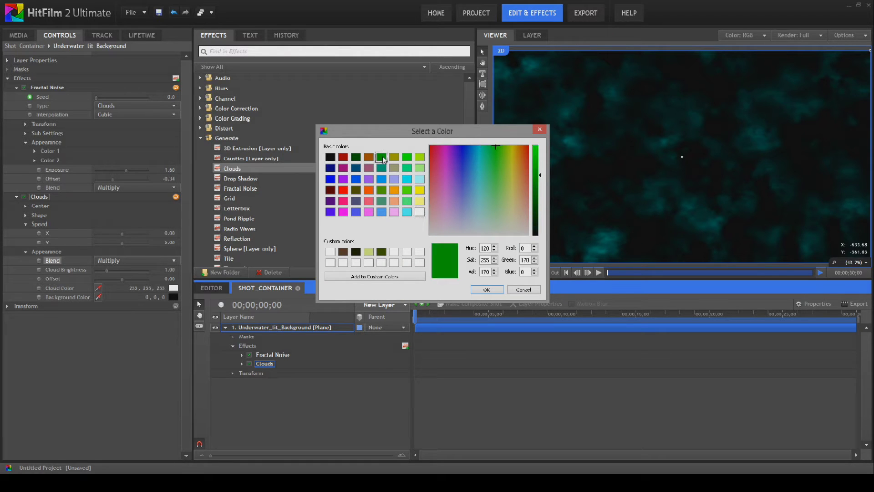
left_click(486, 290)
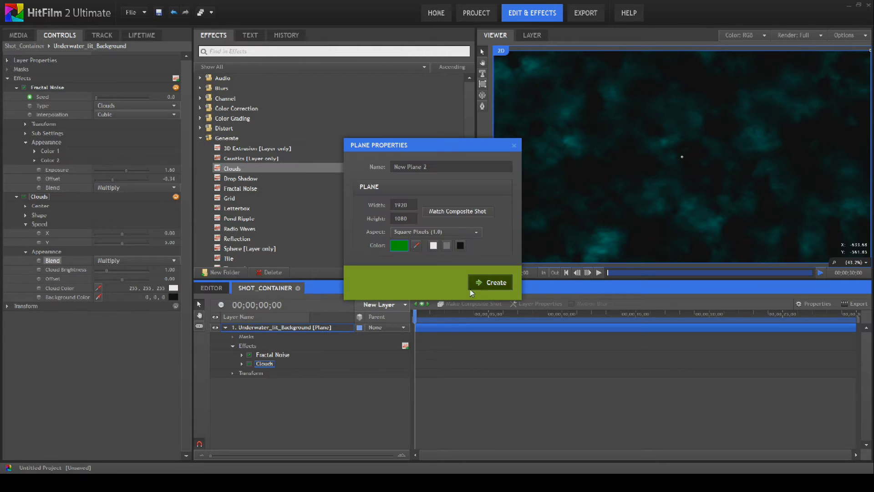
left_click_drag(427, 166, 376, 167)
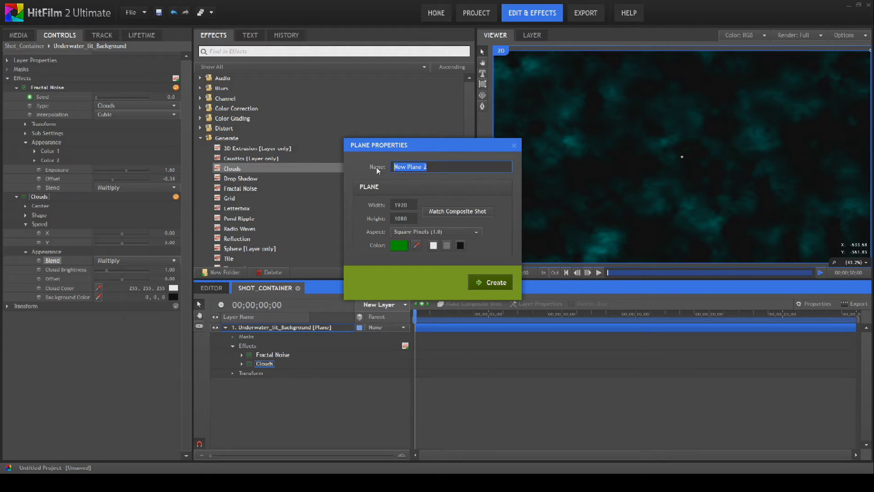
type("Bubble")
left_click(494, 283)
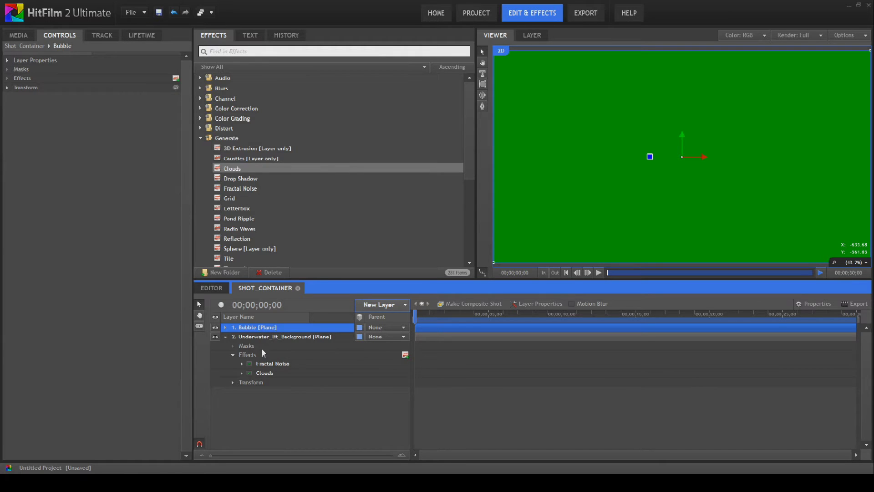
Step: Convert the Bubble layer into a composite shot named 'Bubble_Container'
right_click(260, 330)
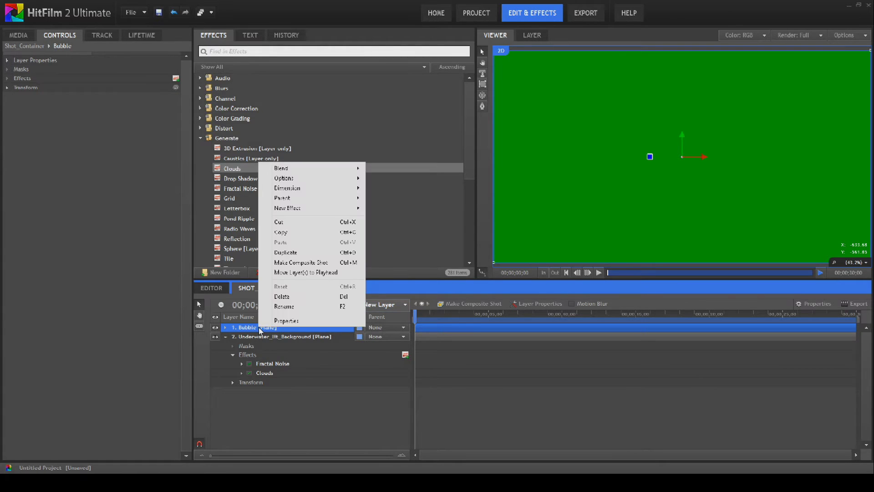
left_click(301, 269)
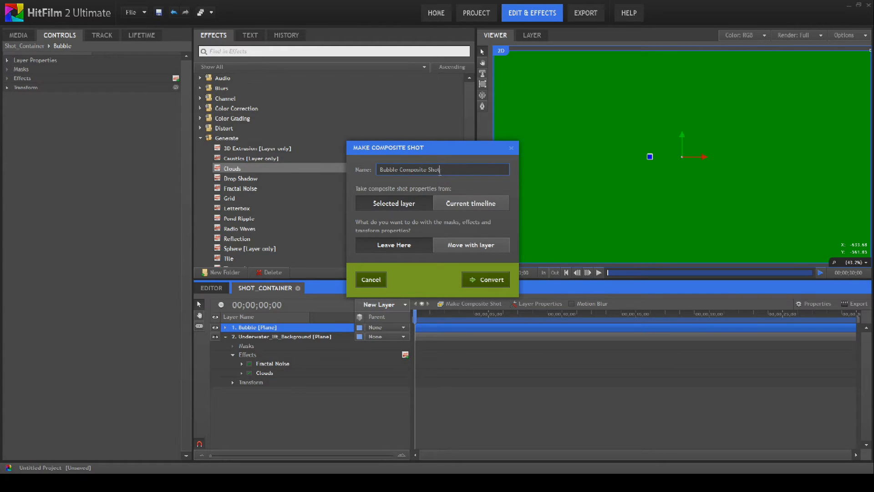
left_click_drag(438, 170, 404, 172)
type("ontainer")
key("BackSpace")
type("_")
left_click(495, 281)
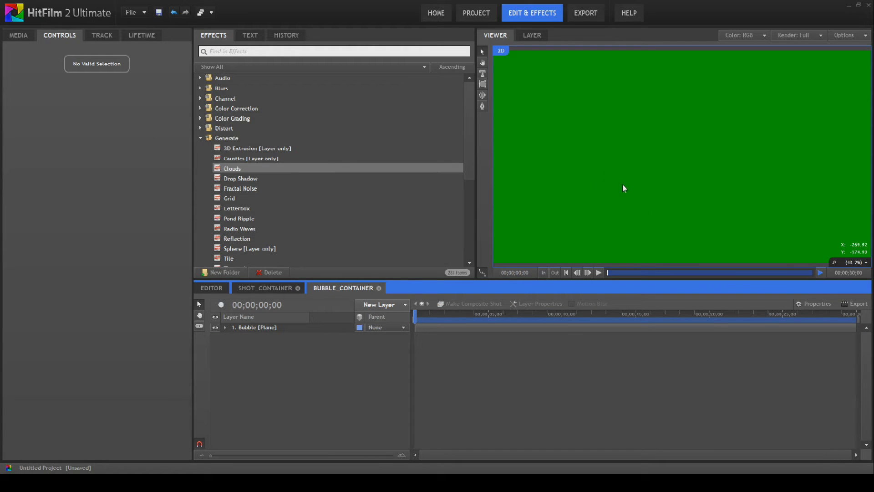
Step: Draw a circular elliptical mask on the green Bubble plane and nudge it up-right
left_click(608, 107)
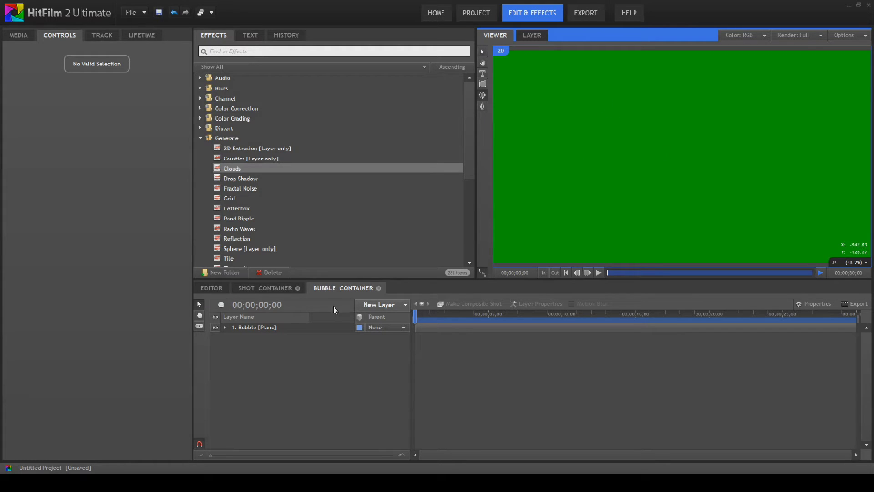
left_click(285, 327)
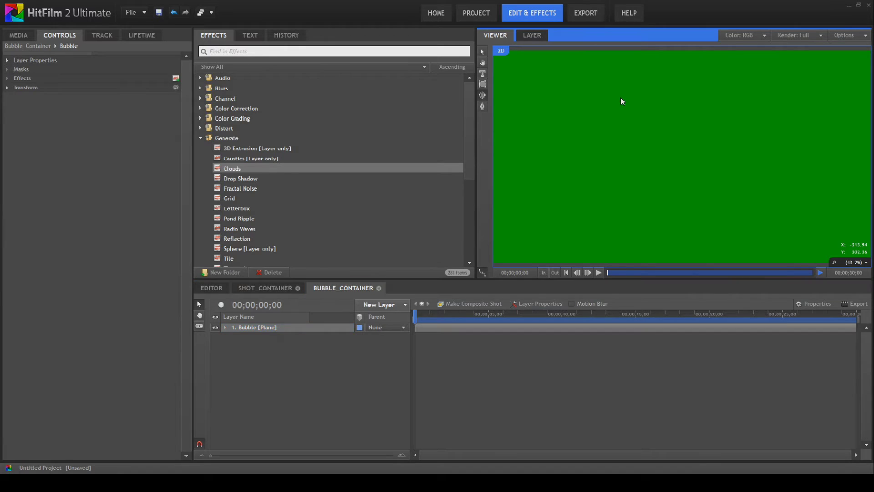
mouse_move(621, 97)
left_mouse_down()
mouse_move(733, 202)
mouse_move(792, 150)
mouse_move(787, 180)
mouse_move(818, 217)
left_mouse_up()
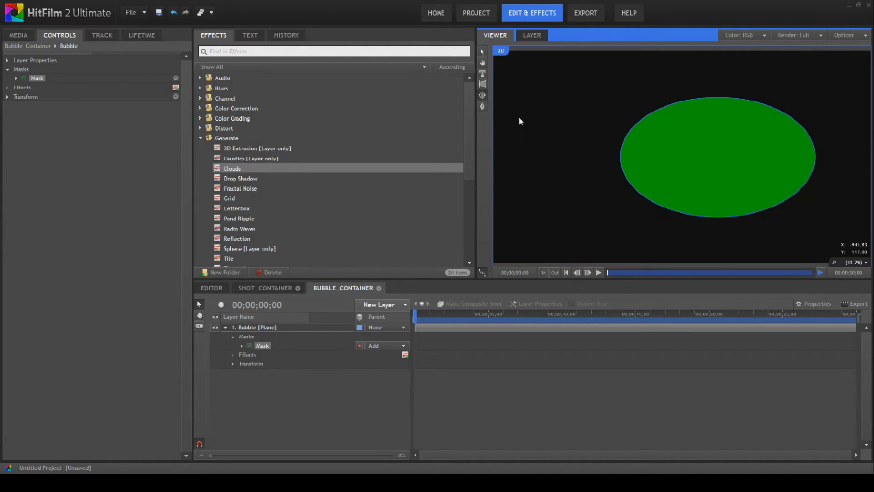
mouse_move(621, 104)
left_mouse_down()
mouse_move(698, 225)
mouse_move(749, 218)
mouse_move(722, 214)
left_mouse_up()
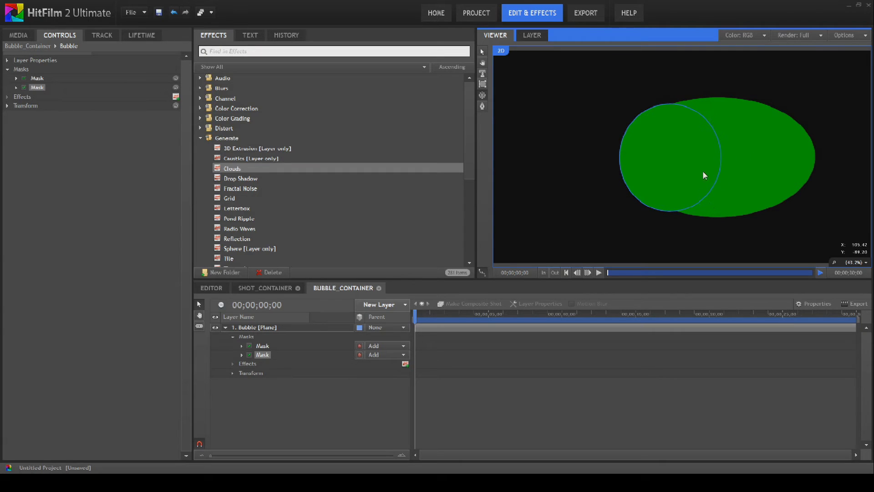
left_click(174, 12)
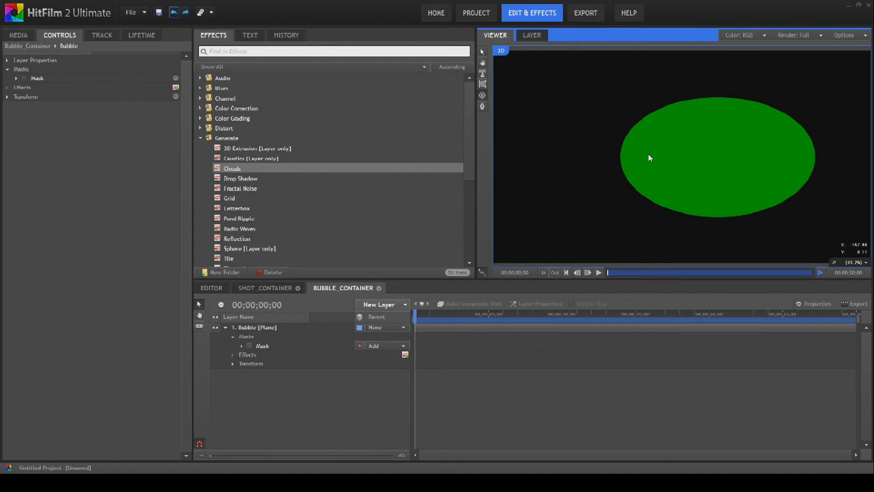
left_click(174, 13)
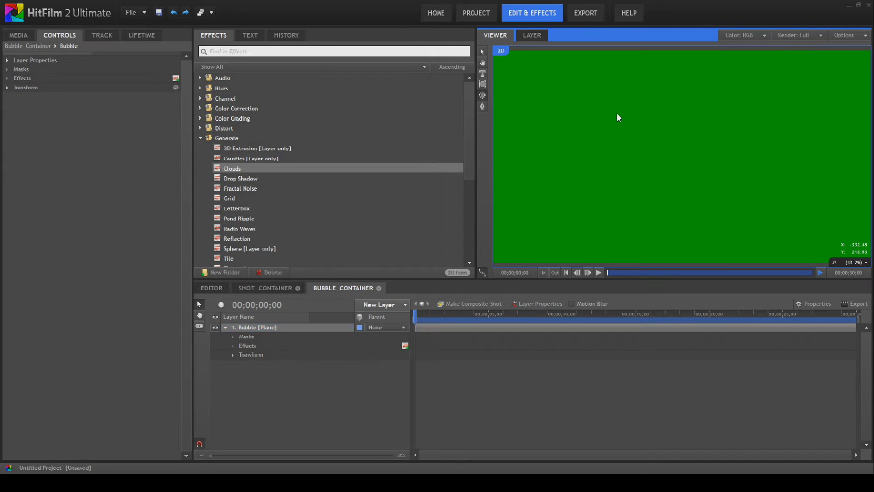
left_click_drag(617, 113, 764, 232)
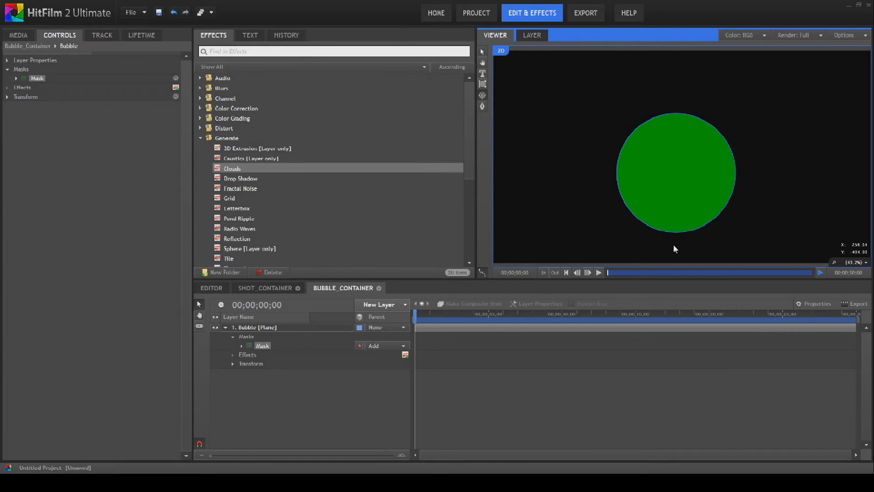
left_click(482, 51)
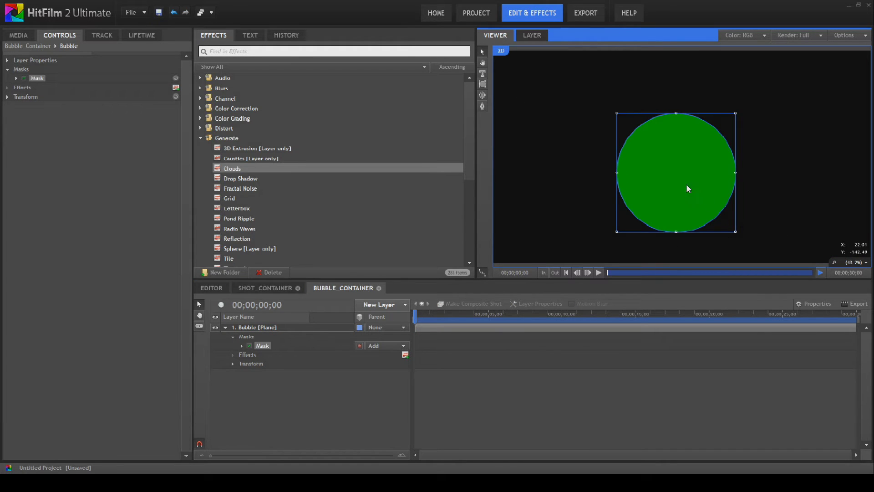
left_click_drag(686, 184, 694, 168)
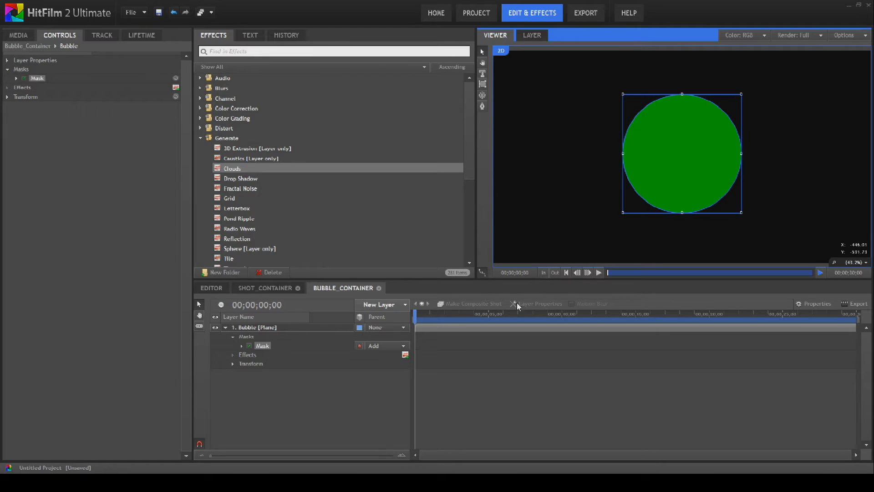
Step: Feather the circle mask's edge to 170 px
left_click(258, 346)
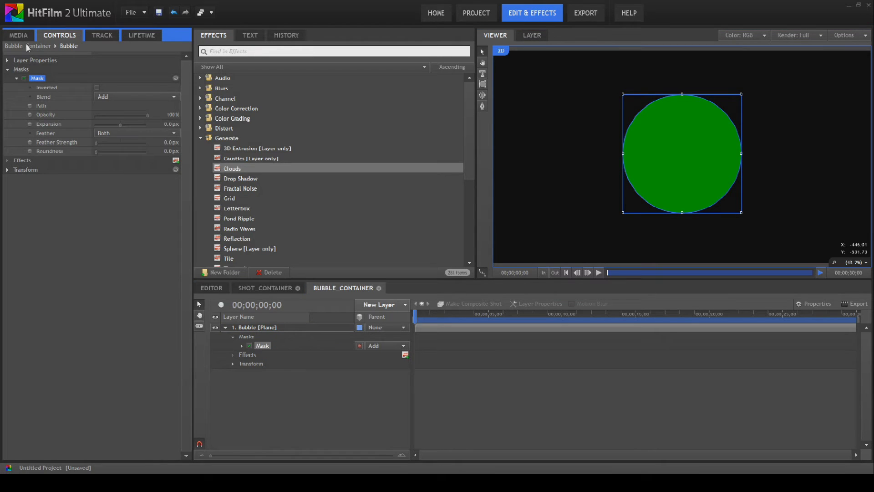
left_click(117, 144)
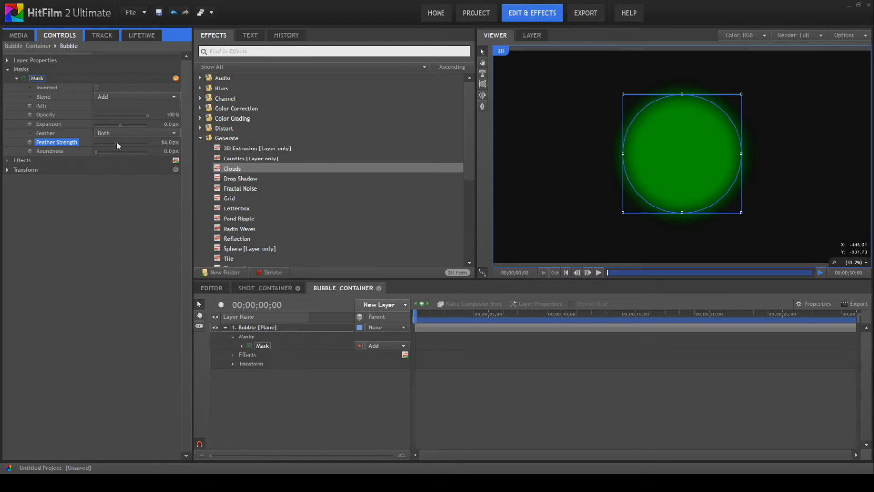
left_click_drag(117, 145, 138, 146)
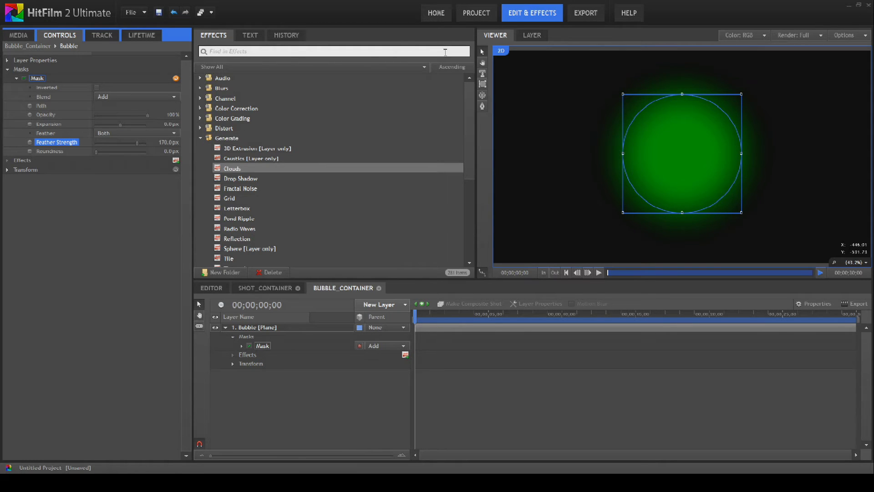
left_click(269, 328)
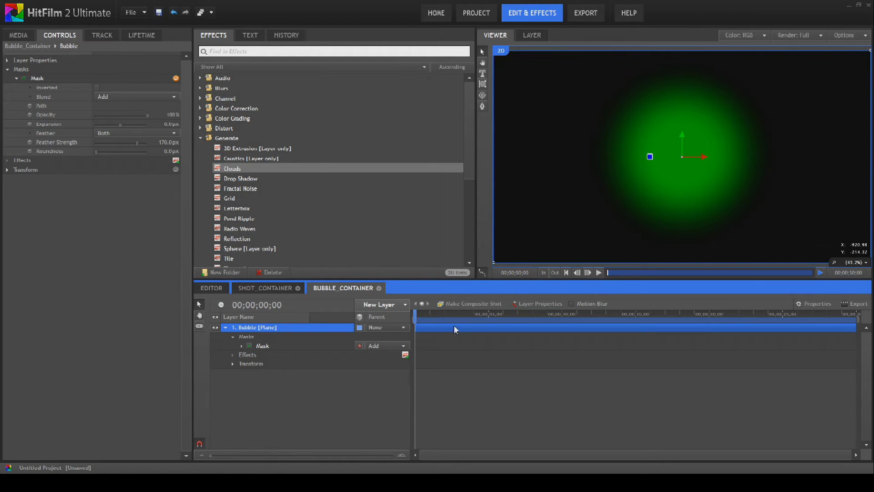
Step: Close Bubble_Container and move it below Underwater_lit_Background in Shot_Container
left_click(379, 288)
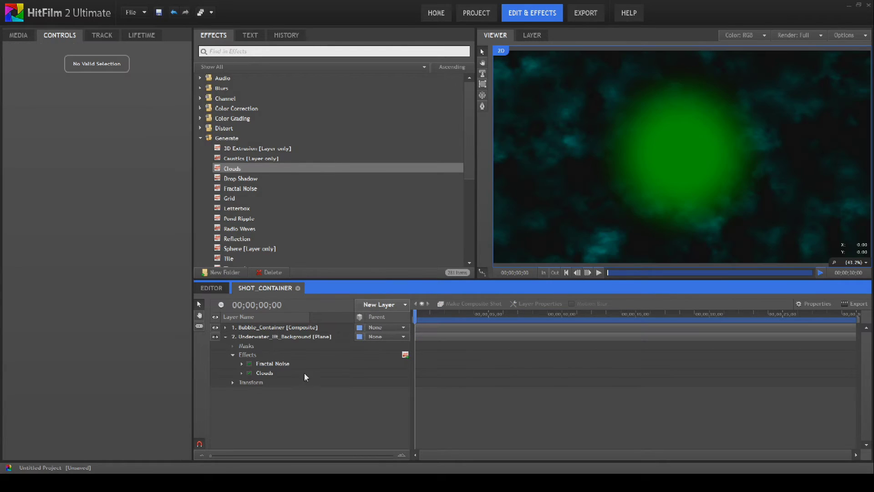
left_click(225, 337)
left_click_drag(255, 327, 224, 352)
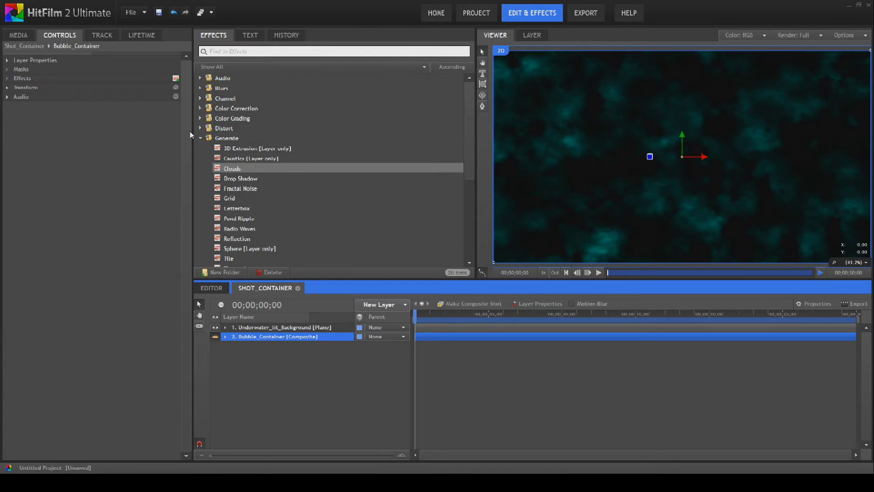
left_click(200, 138)
Step: Drag a Particle Simulator from Particles & Simulation into the shot's timeline
left_click(200, 138)
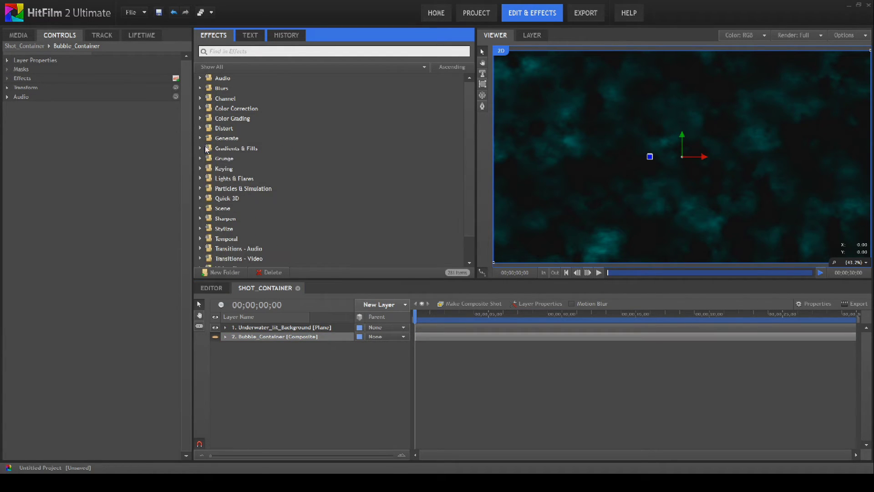
left_click(200, 188)
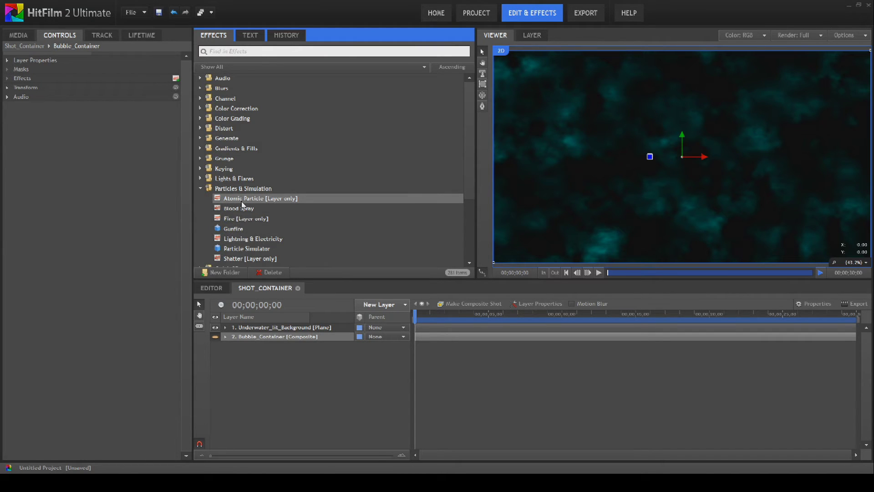
scroll(245, 230, "down", 2)
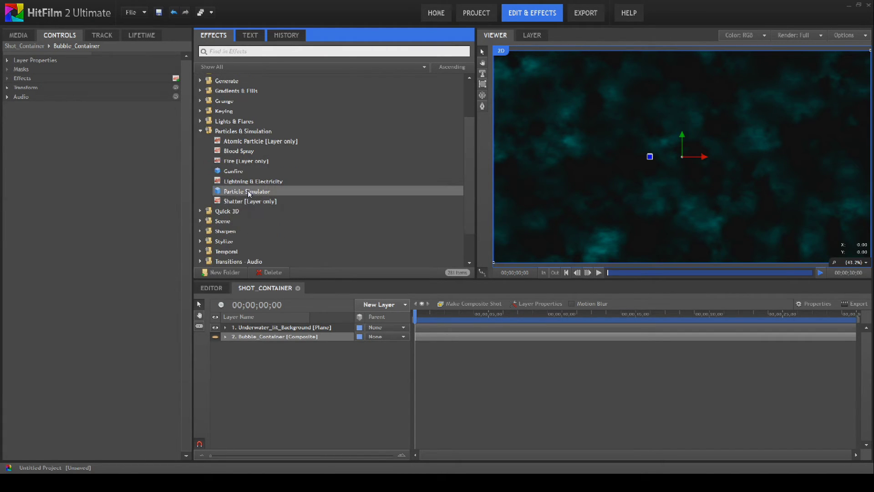
left_click_drag(247, 190, 254, 333)
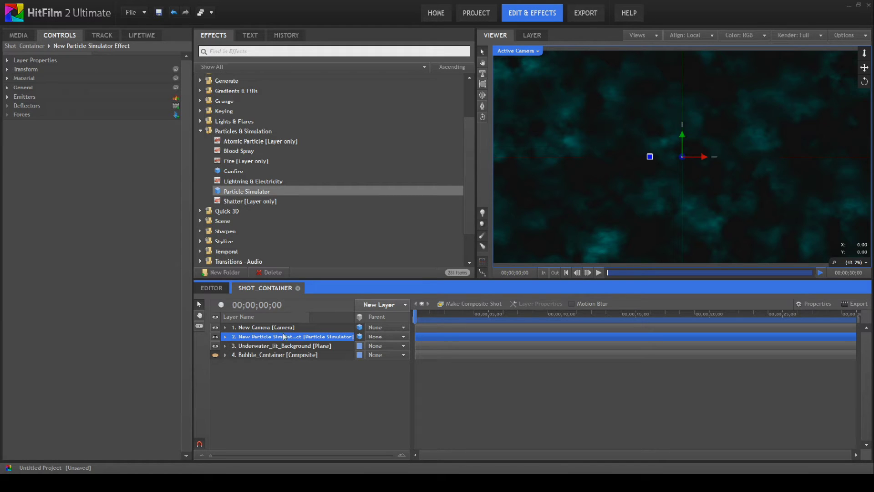
Step: Rename the particle simulator layer to Bubble_Machine and expand its properties
right_click(253, 341)
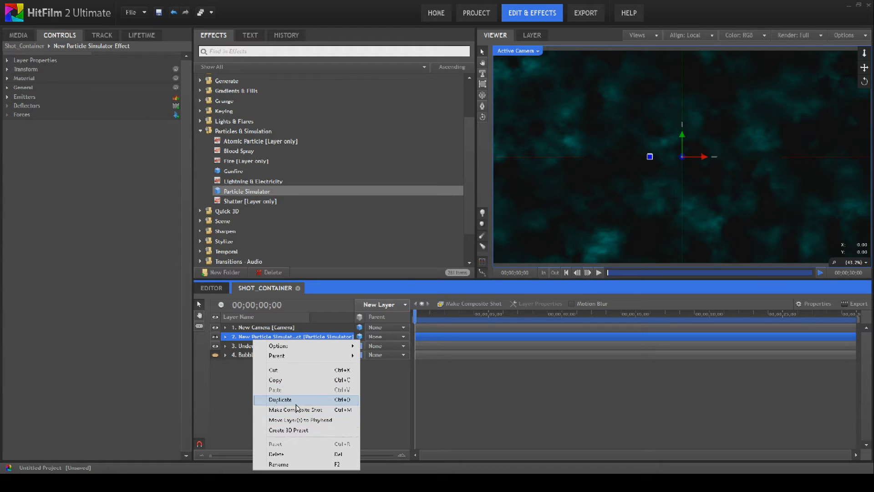
left_click(296, 465)
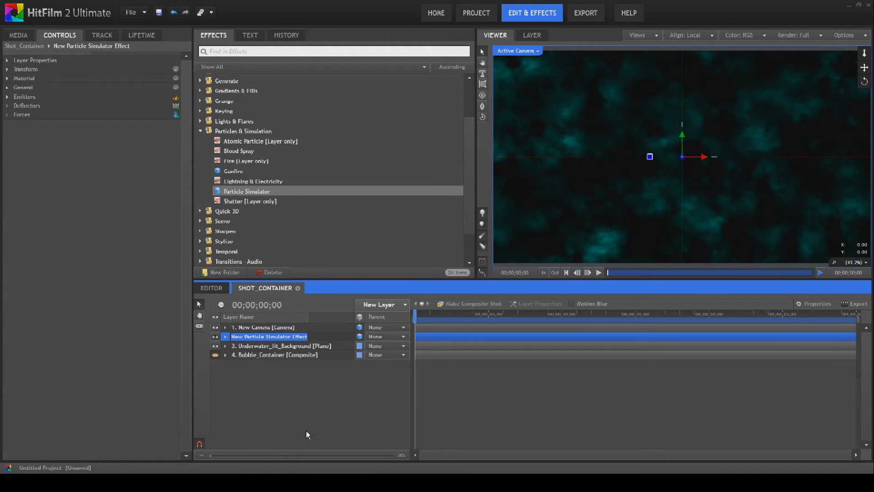
type("Bubble")
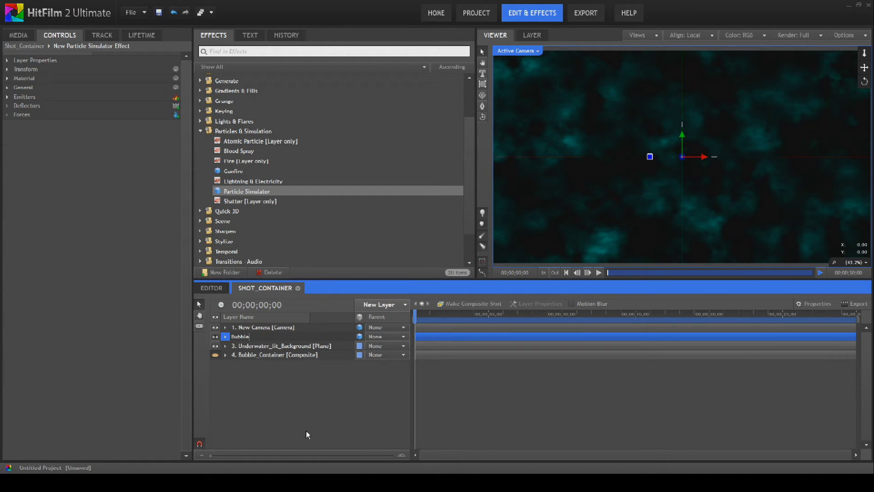
type("_Machine")
key("Return")
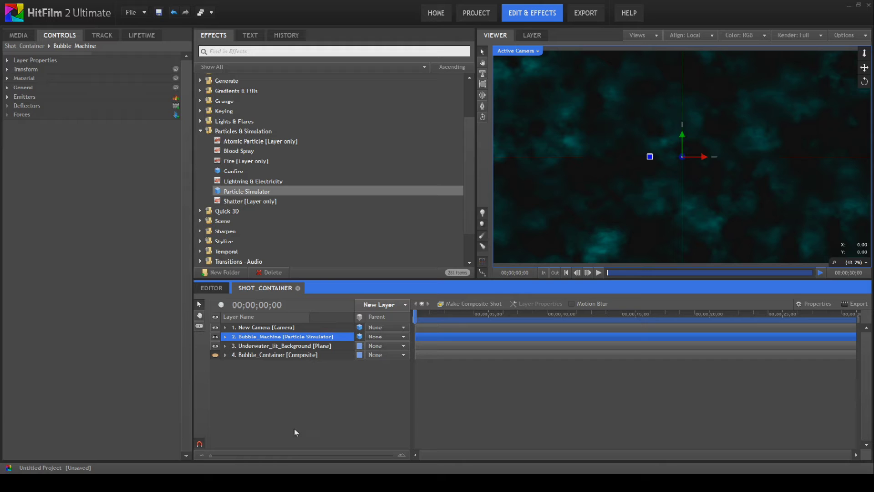
left_click(225, 337)
Step: Lower the Bubble_Machine emitter by setting its Position Y to -700
left_click(250, 345)
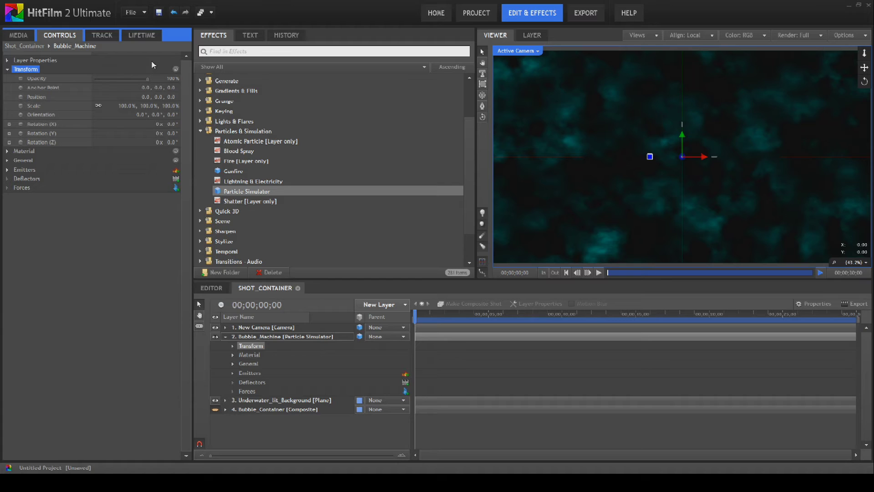
left_click(158, 96)
key("Return")
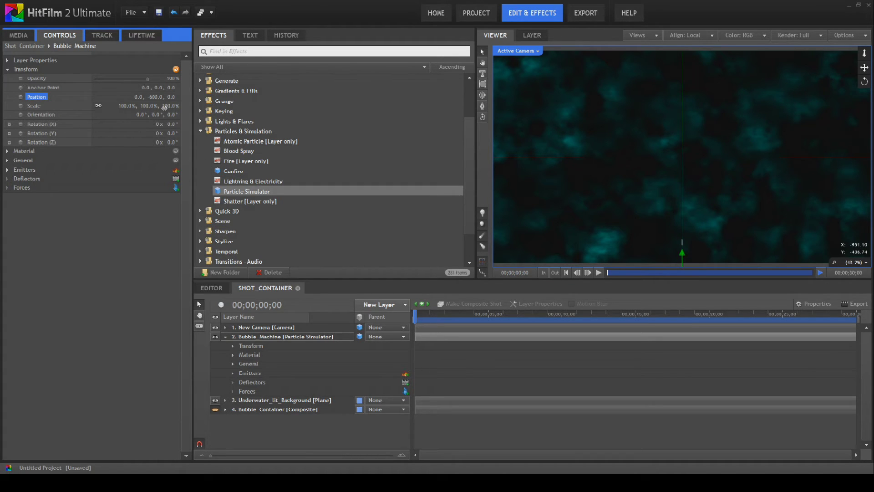
left_click(157, 96)
key("BackSpace")
type("-700")
key("Return")
Step: Give the simulation a Time Shift of -35 seconds and play to preview
left_click(8, 70)
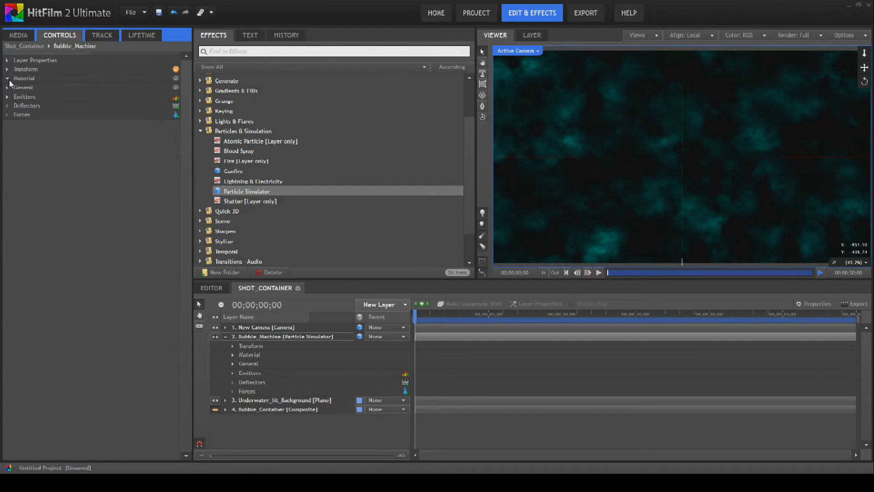
left_click(8, 79)
left_click(8, 79)
left_click(8, 88)
left_click(166, 105)
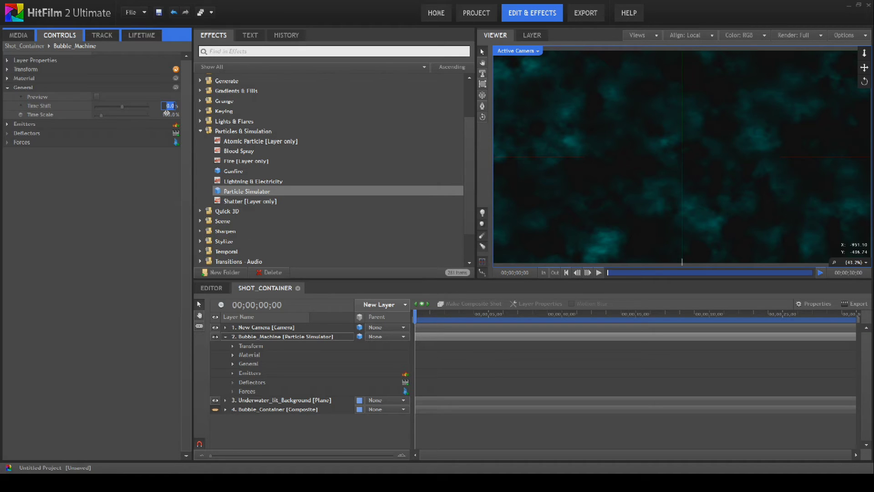
key("BackSpace")
type("-35")
key("Return")
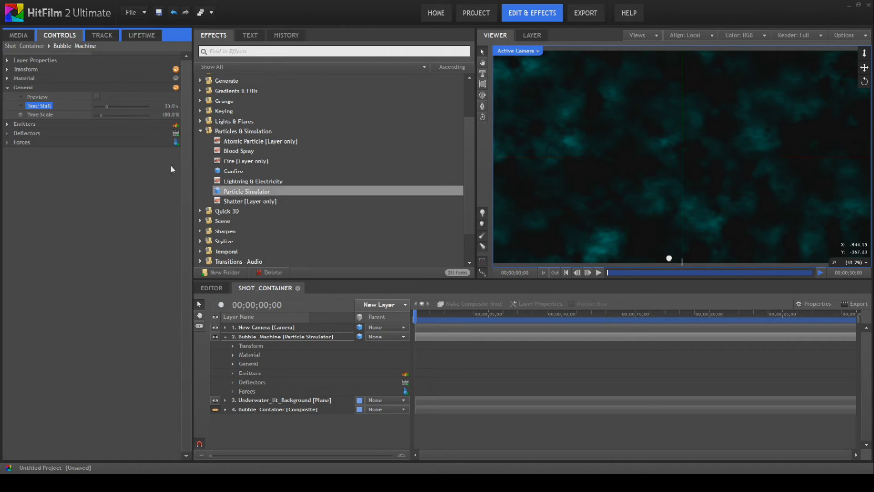
left_click(599, 274)
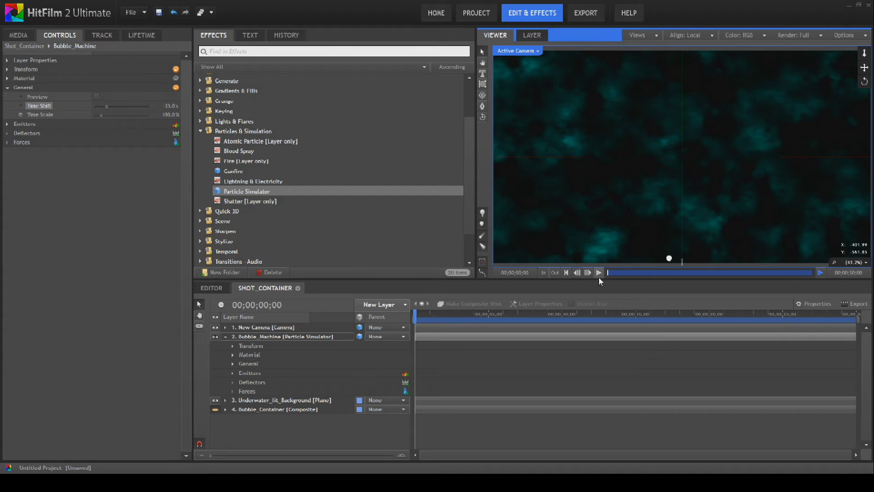
left_click(8, 124)
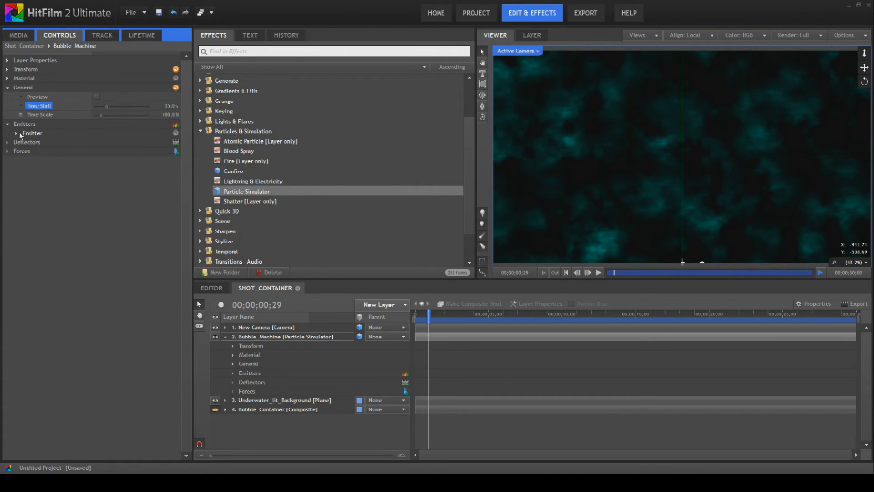
Step: Switch the emitter trajectory to Cone with orientation angle 90° and cone radius 90°
left_click(17, 133)
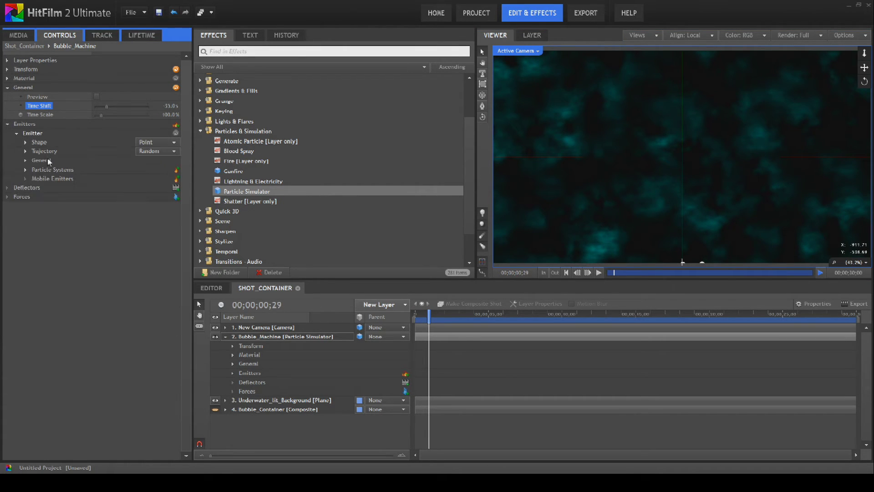
left_click(167, 153)
left_click(167, 164)
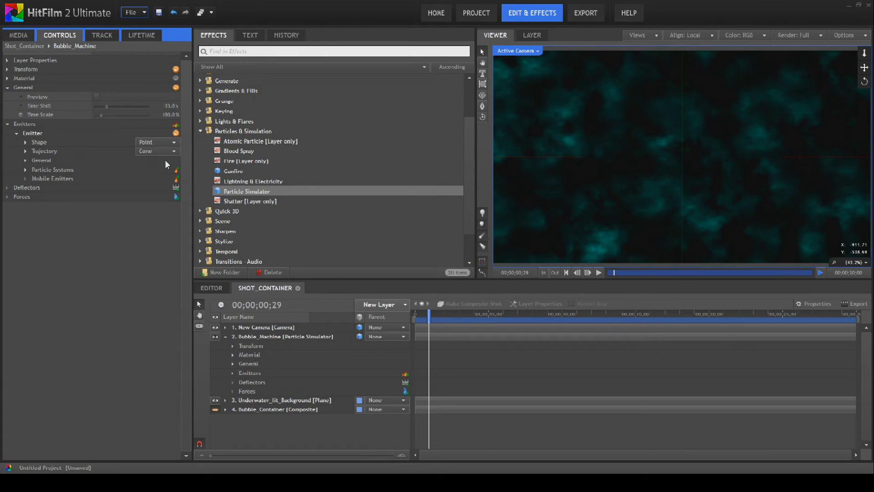
left_click(25, 151)
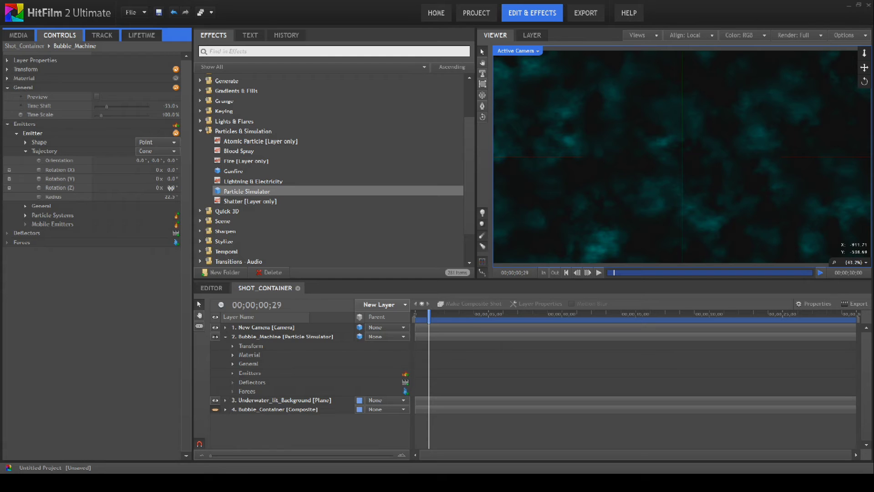
left_click(170, 160)
type("90")
key("Return")
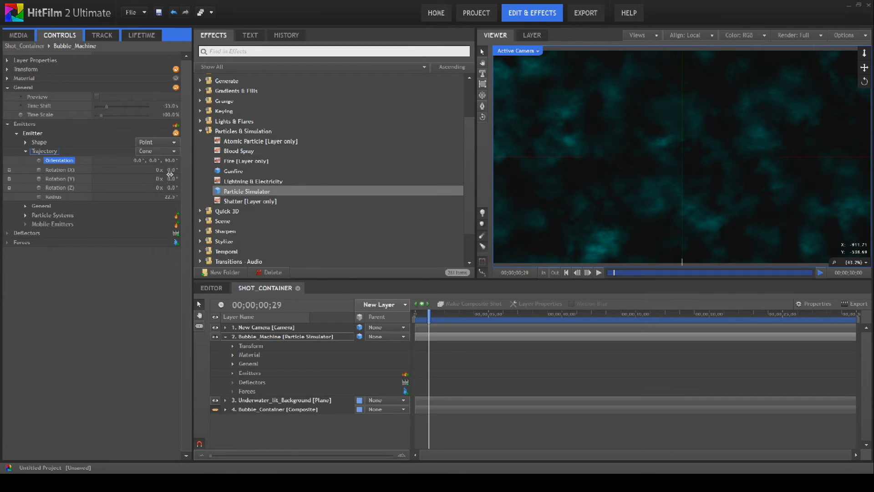
left_click(170, 197)
type("90")
key("Return")
Step: Flip the cone orientation to -90° so bubbles rise, checking with playback
left_click(597, 274)
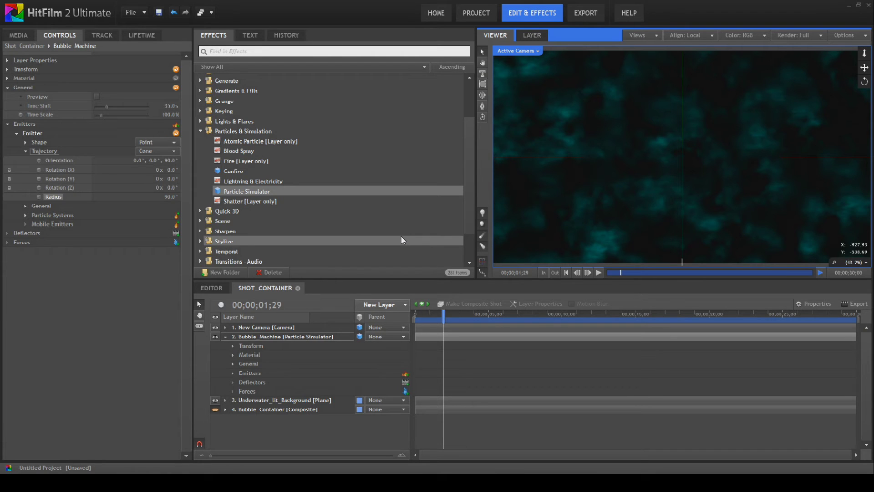
left_click(170, 160)
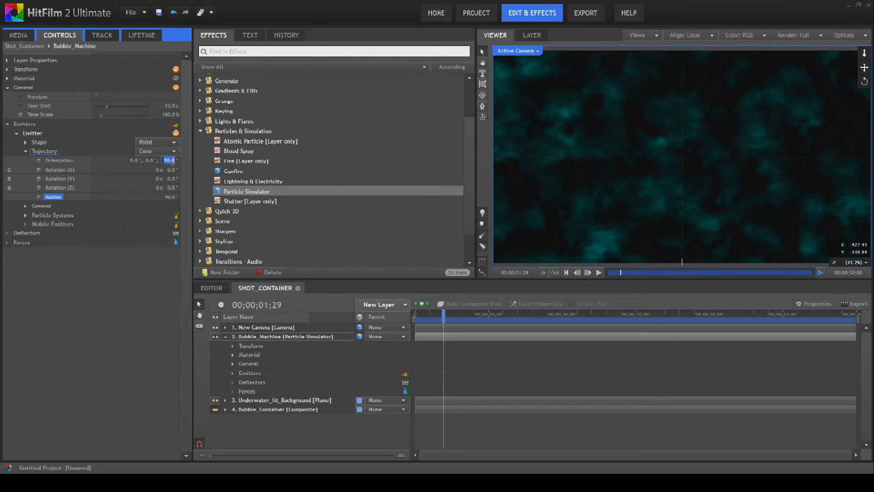
type("-9")
key("Return")
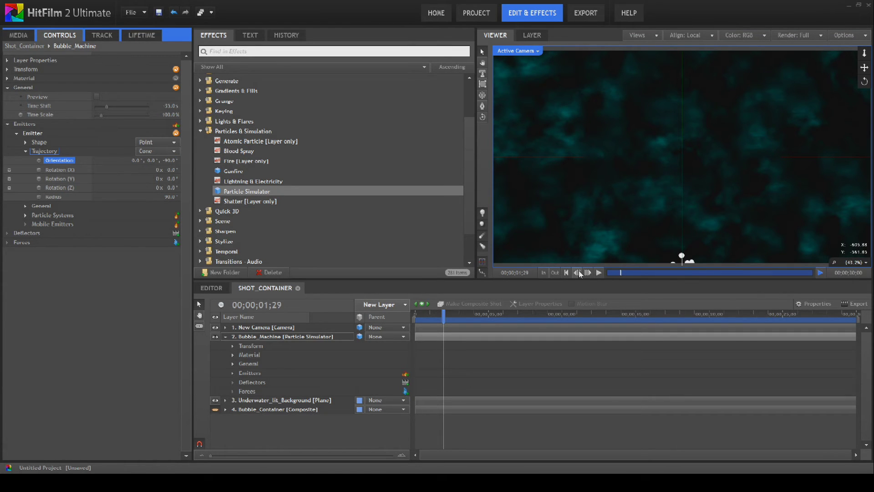
left_click(598, 273)
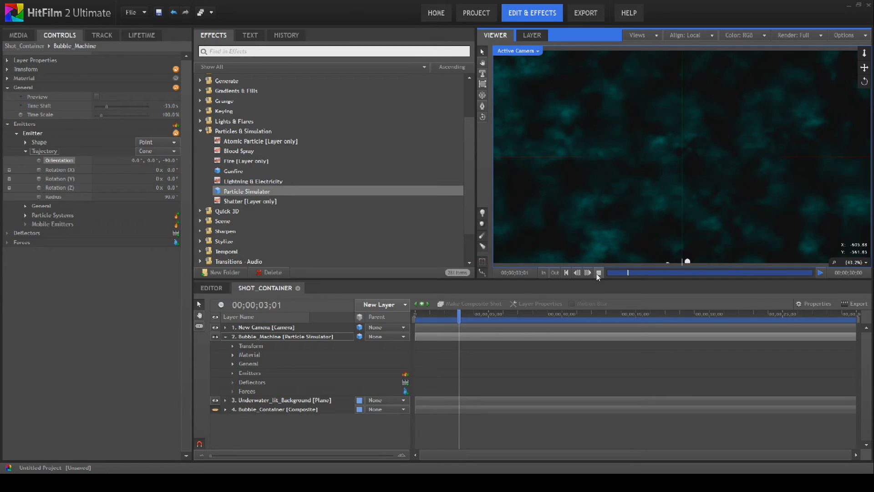
left_click(598, 273)
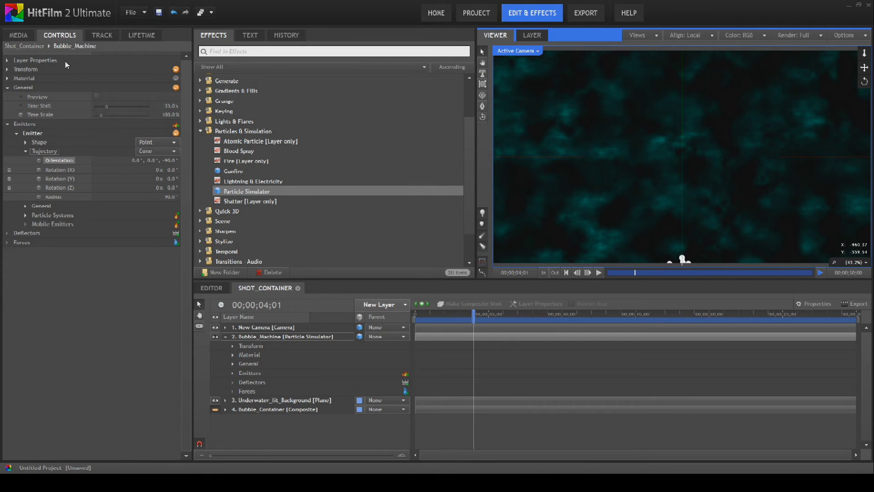
left_click(26, 151)
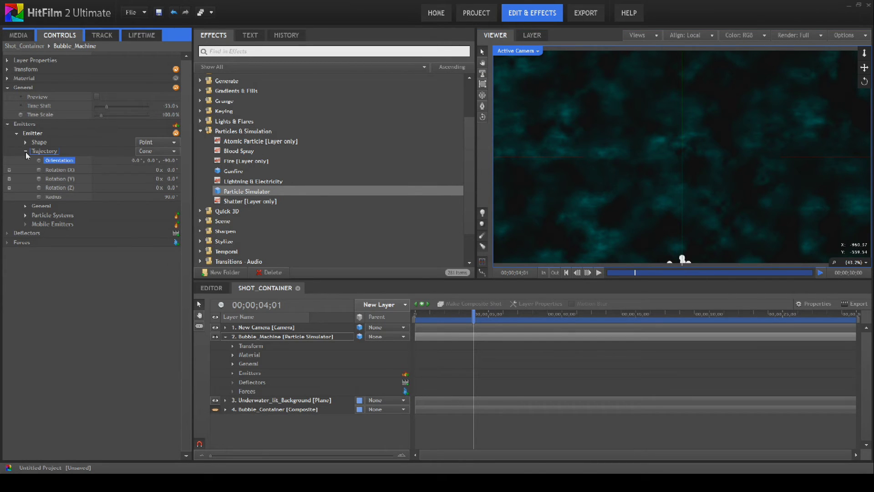
left_click(26, 160)
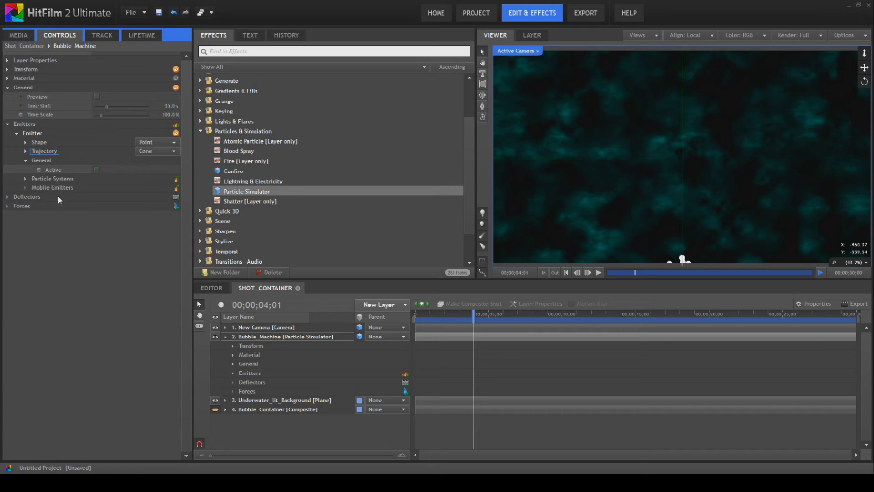
Step: Set the particle system's Particles Per value to 3
left_click(26, 160)
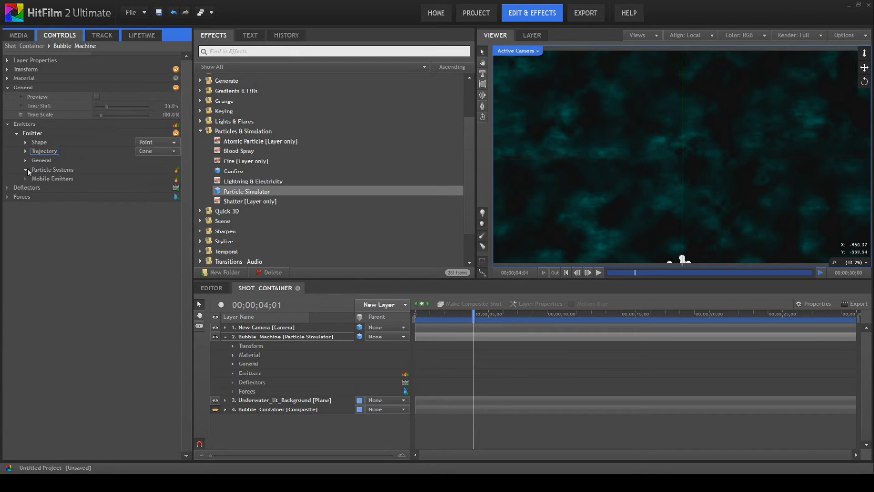
left_click(25, 169)
left_click(34, 179)
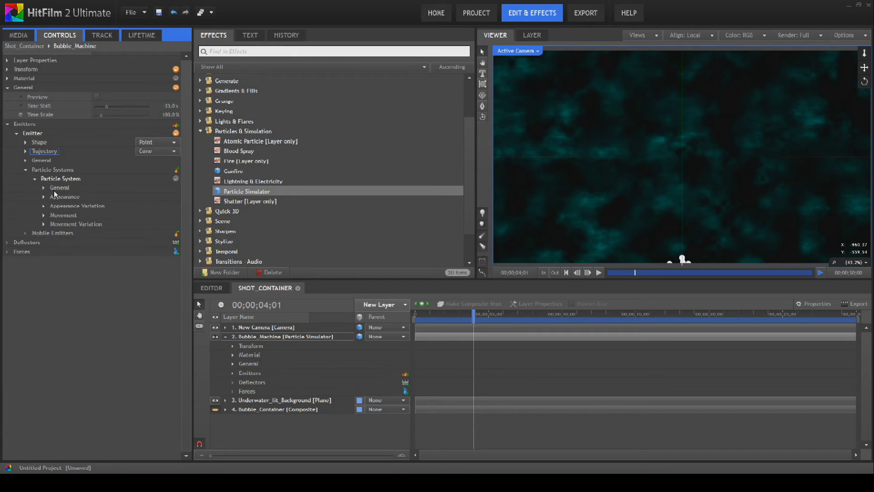
left_click(45, 188)
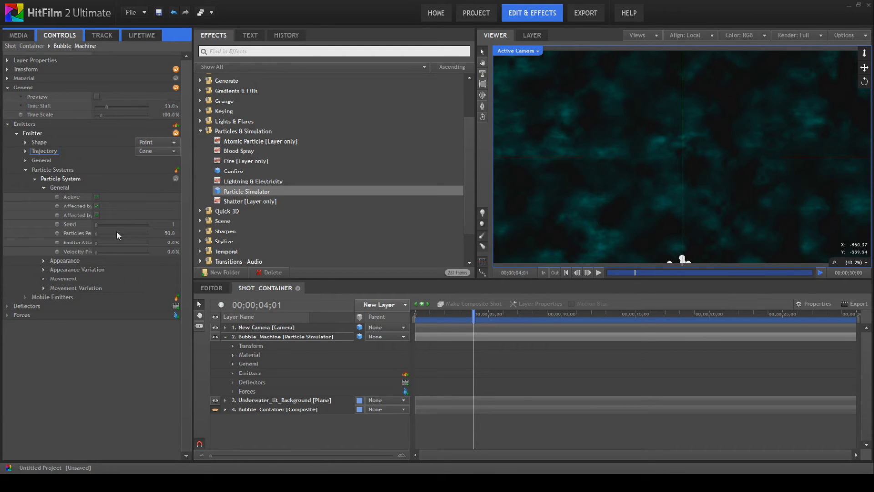
left_click(168, 232)
type("3")
key("Return")
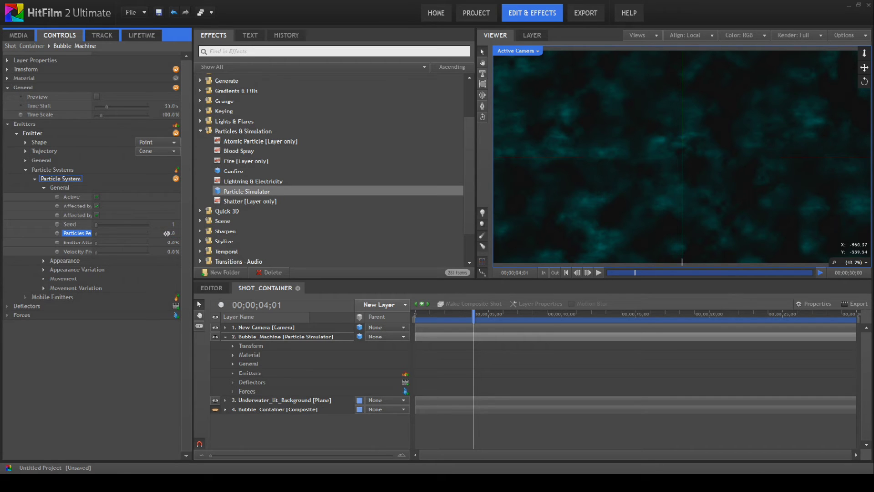
Step: Texture the particles with the Bubble_Container layer, accept the size warning, and open Bubble_Container
left_click(44, 187)
left_click(45, 198)
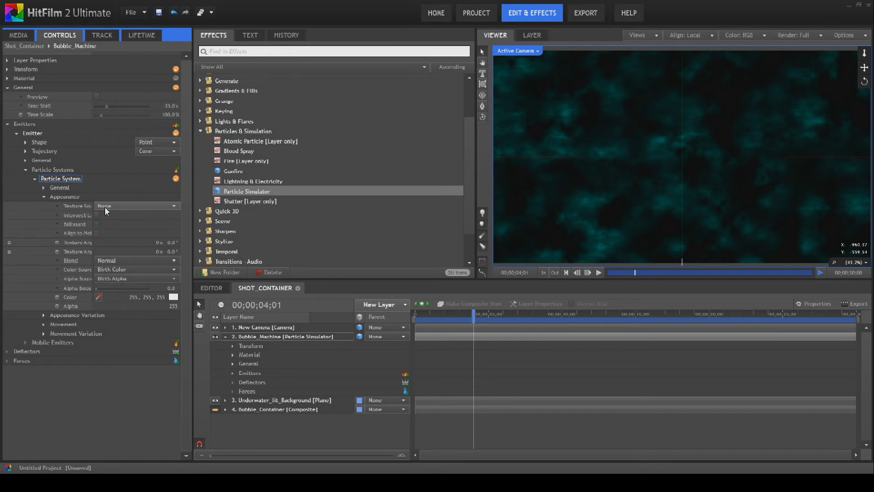
left_click(164, 207)
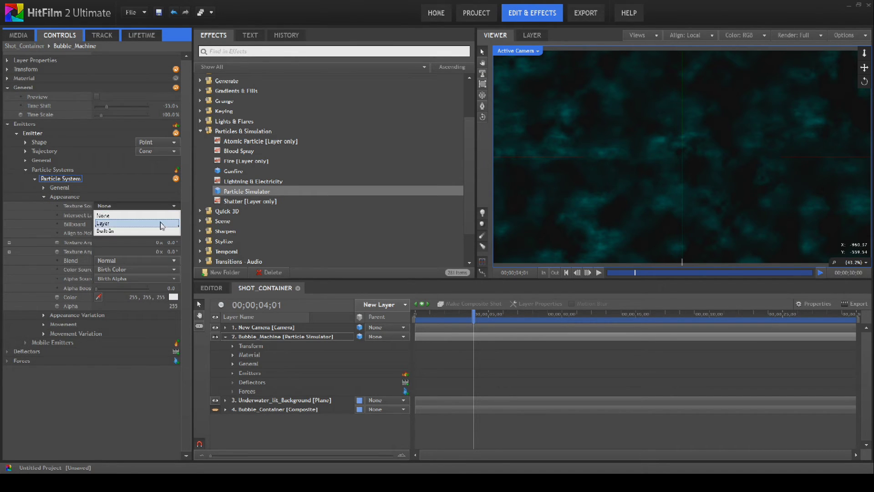
left_click(162, 224)
left_click(163, 215)
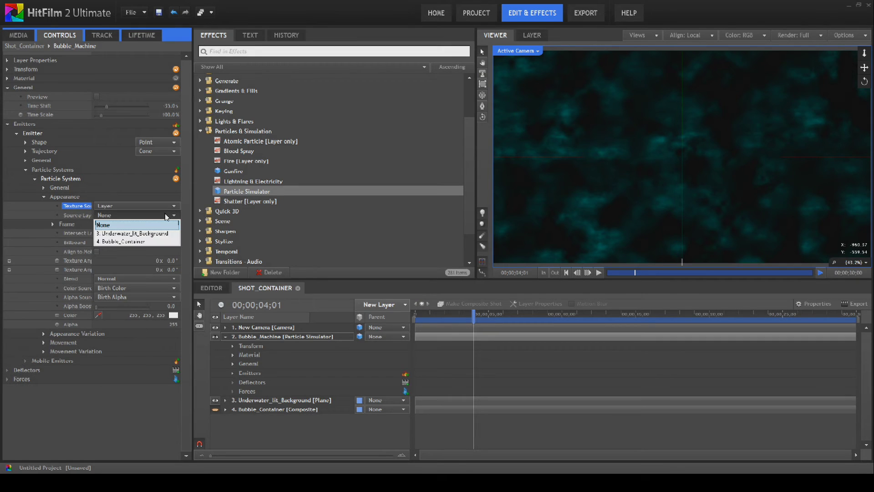
left_click(159, 242)
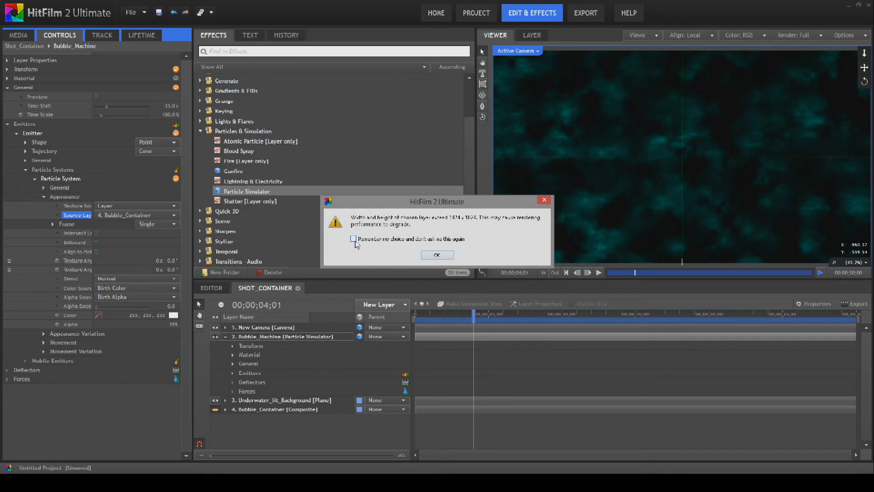
left_click(436, 254)
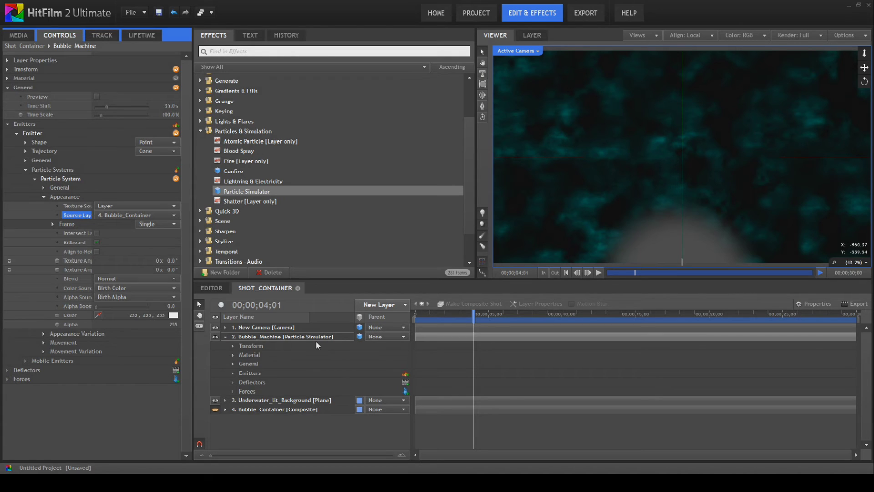
double_click(276, 409)
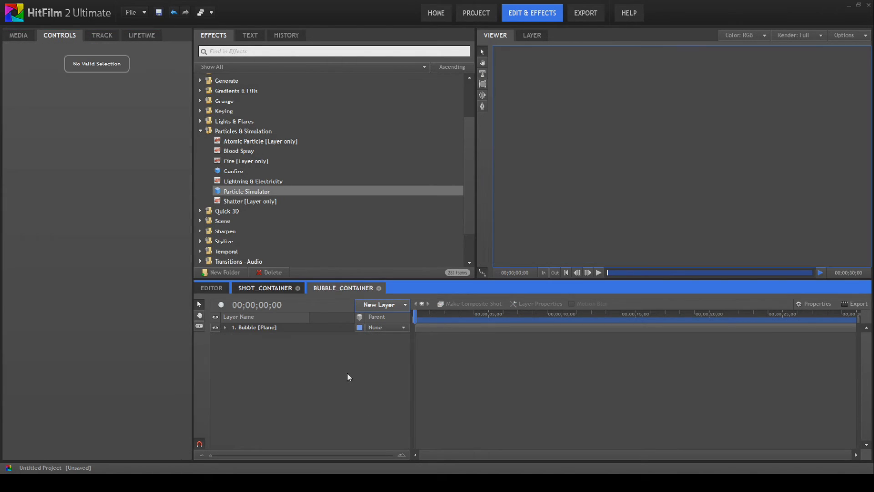
Step: Review Bubble_Container's 1920×1080 properties without changes, then close its tab back to Shot_Container
left_click(808, 304)
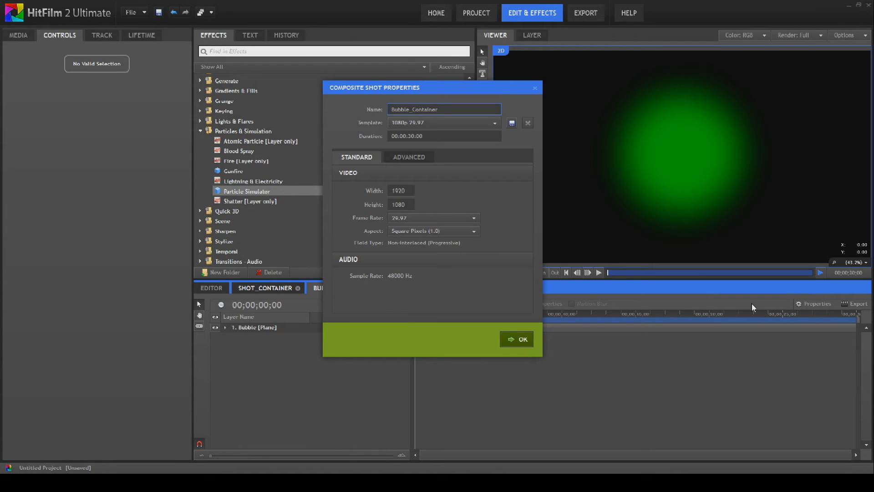
left_click(517, 339)
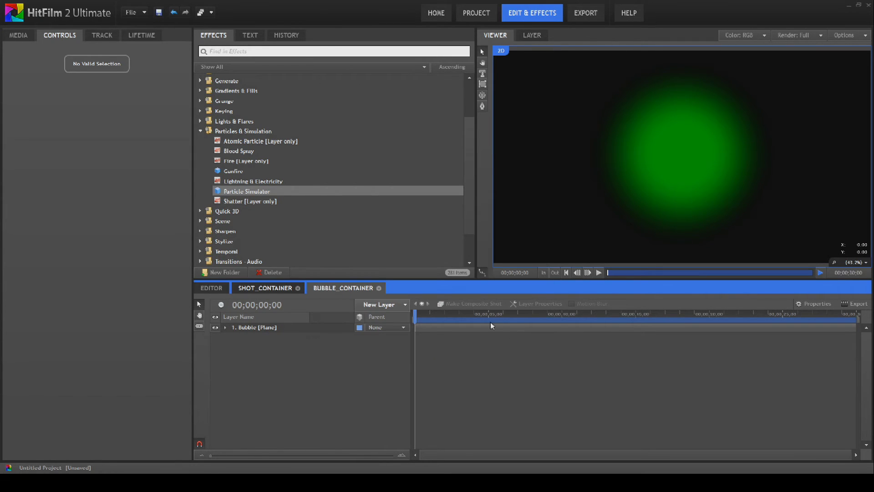
left_click(379, 288)
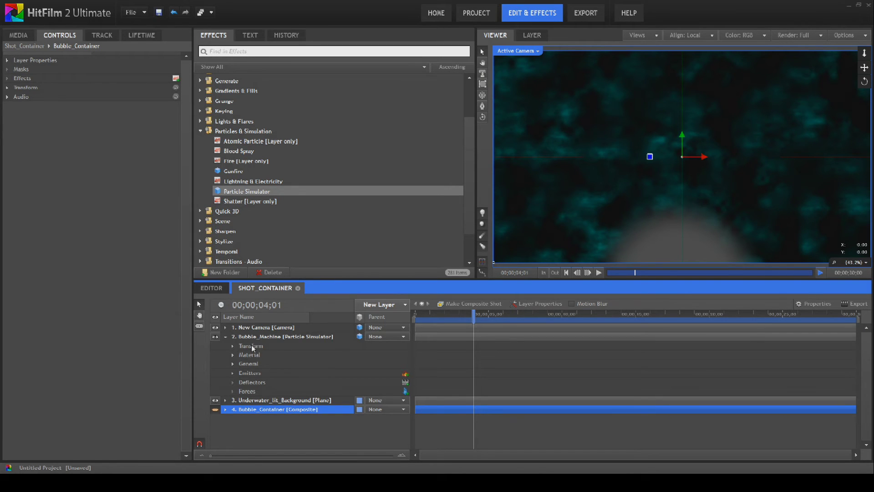
Step: Expand Bubble_Machine's Emitters down to the particle system's Appearance settings
left_click(242, 364)
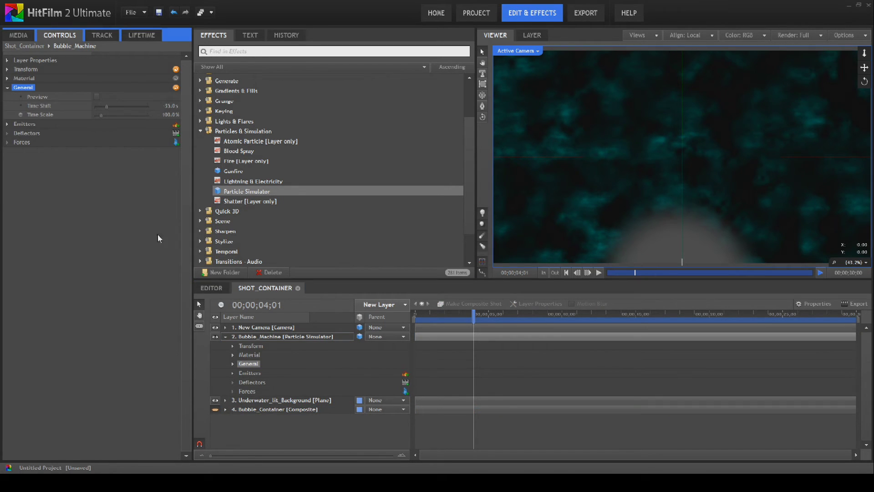
left_click(8, 125)
left_click(17, 133)
left_click(26, 161)
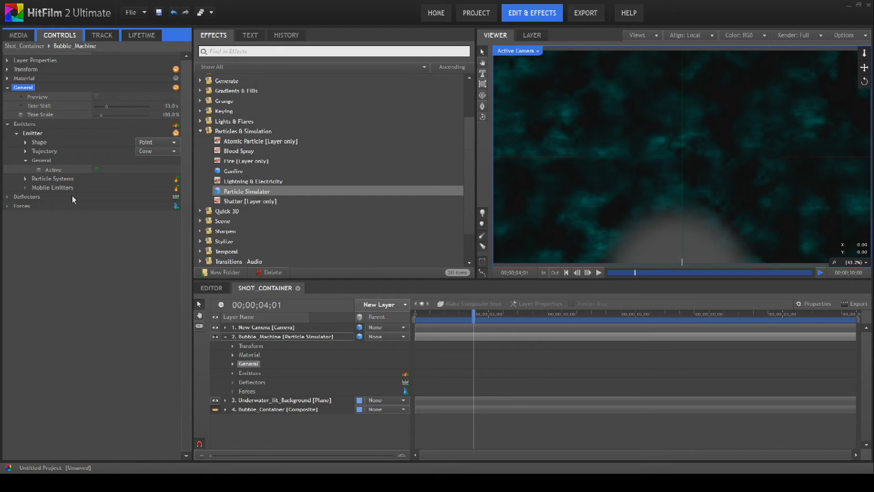
left_click(25, 178)
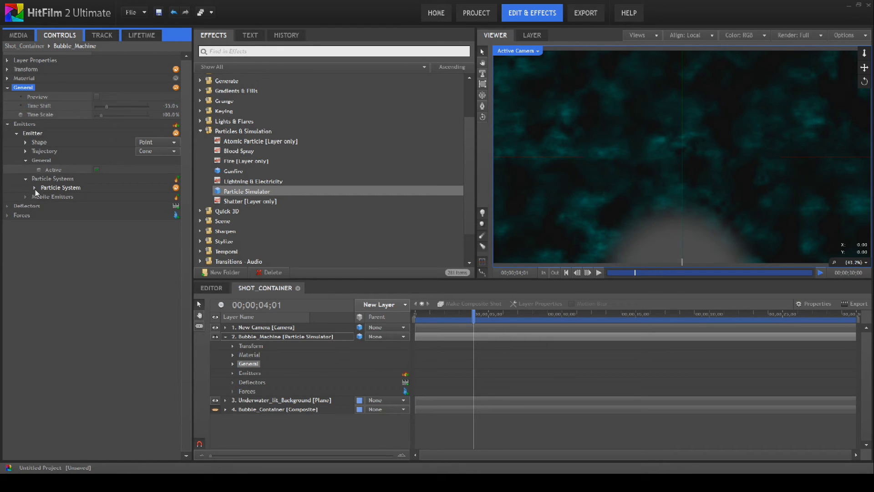
left_click(36, 188)
left_click(44, 205)
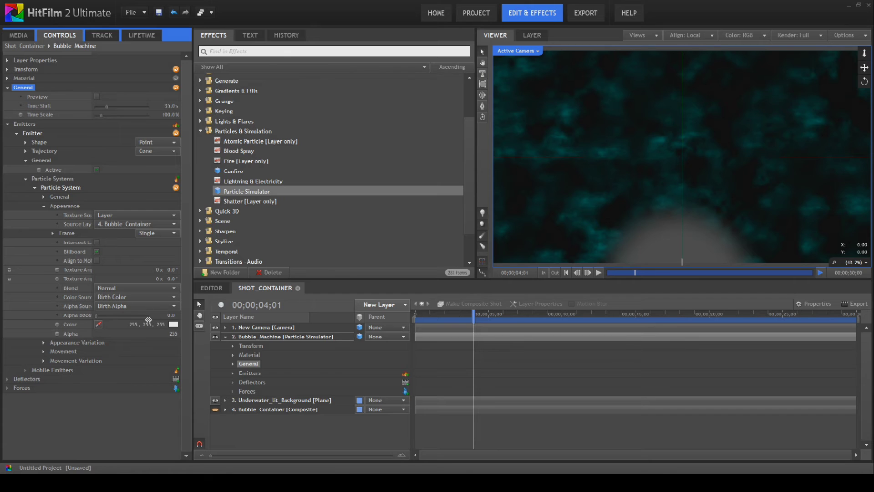
Step: Set the particle colour to RGB 18, 98, 61 and alpha to 96
left_click(134, 322)
type("18")
key("Tab")
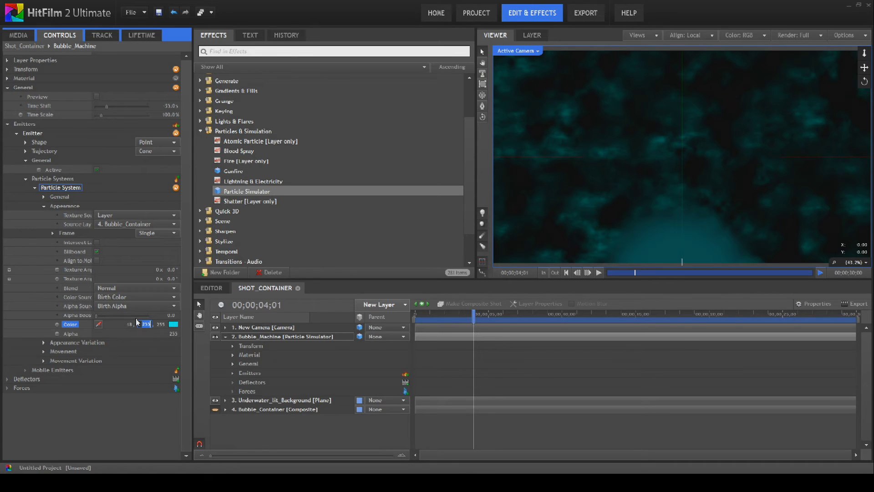
type("98")
key("Tab")
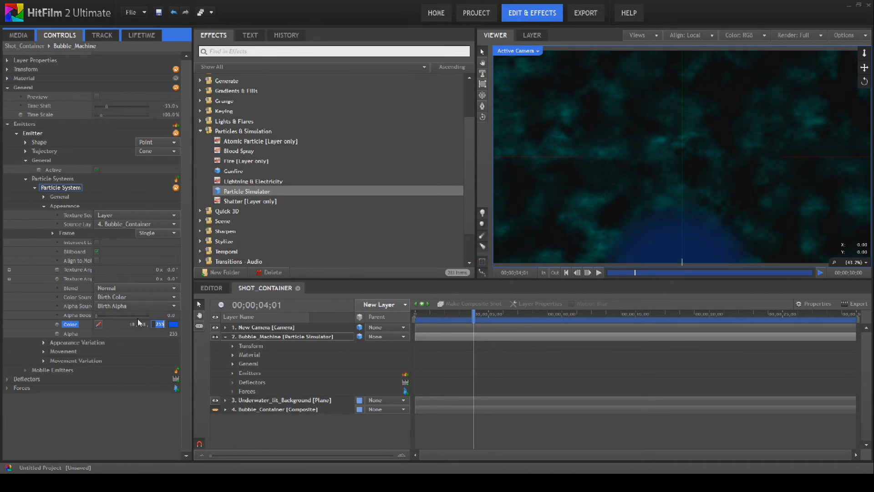
type("61")
key("Return")
left_click(172, 333)
type("96")
key("Return")
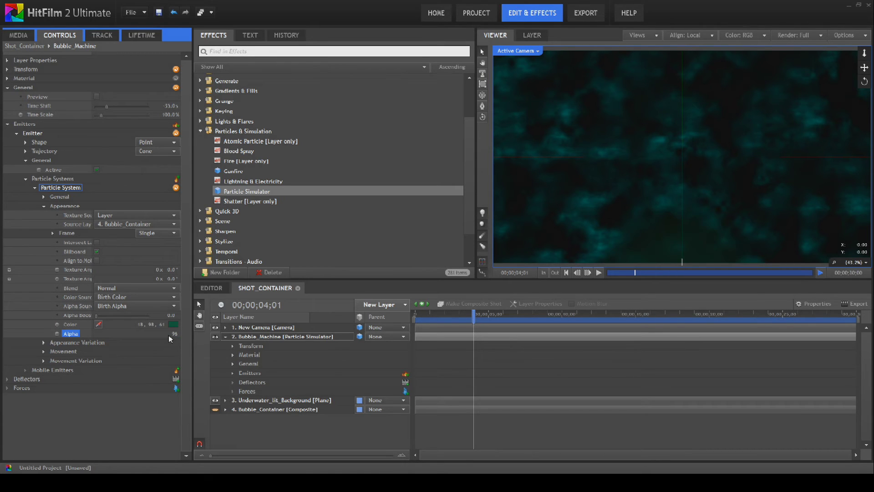
left_click(44, 351)
Step: Set particle Life to 3, Scale to 5% and Speed to 40, then fold the emitter settings
scroll(90, 299, "down", 3)
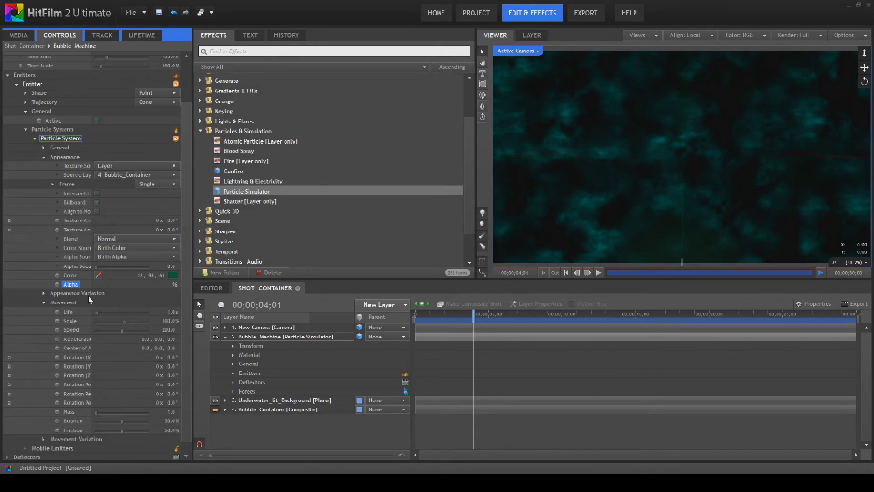
left_click(171, 313)
type("35")
key("Return")
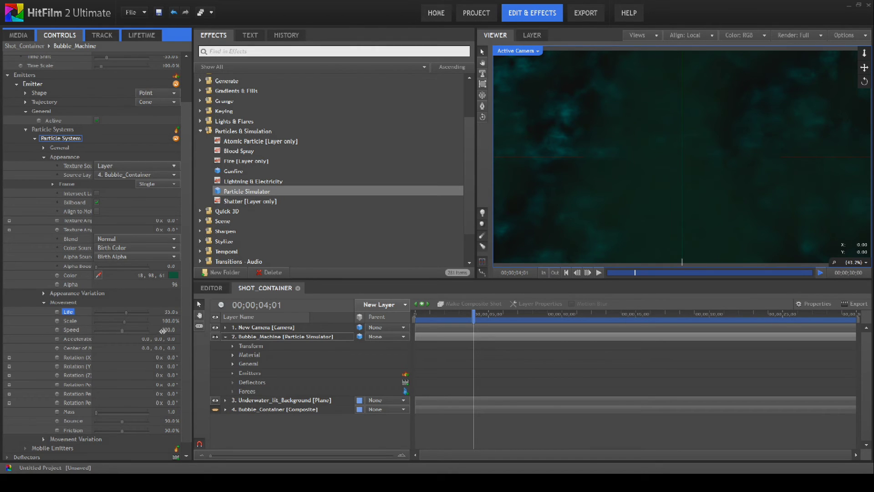
left_click_drag(172, 321, 172, 321)
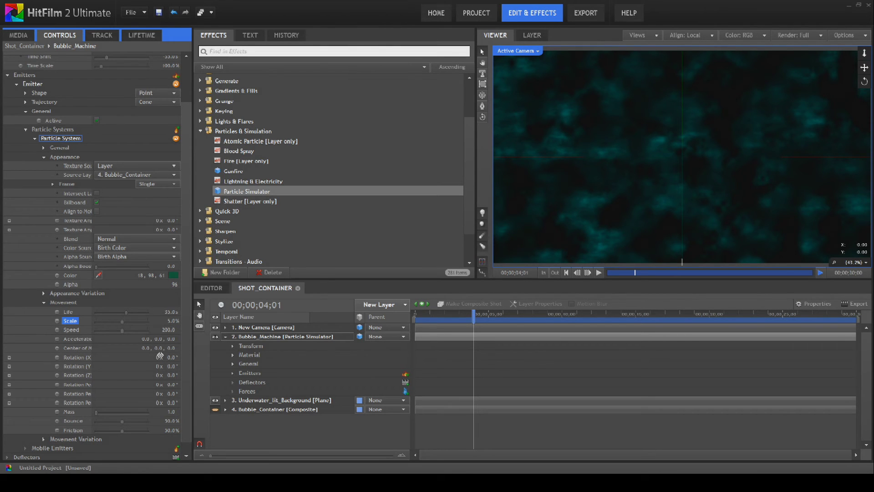
left_click(170, 329)
type("14")
type("0")
key("Return")
left_click(44, 302)
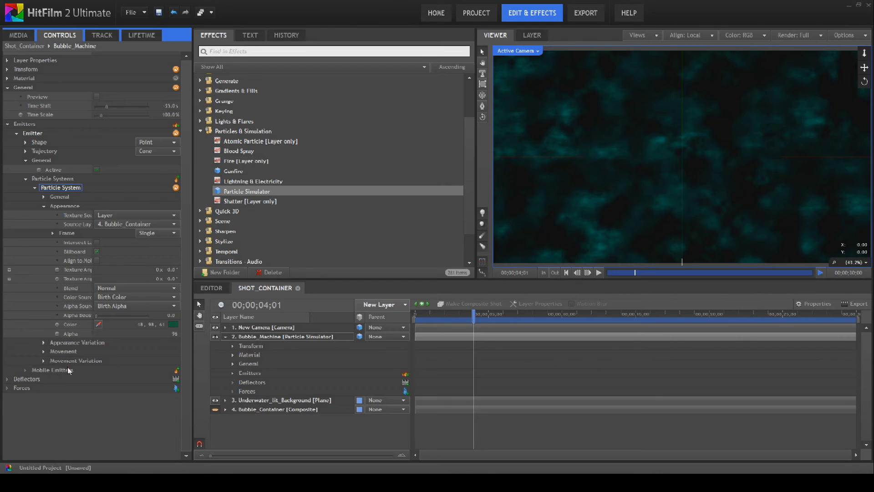
left_click(7, 125)
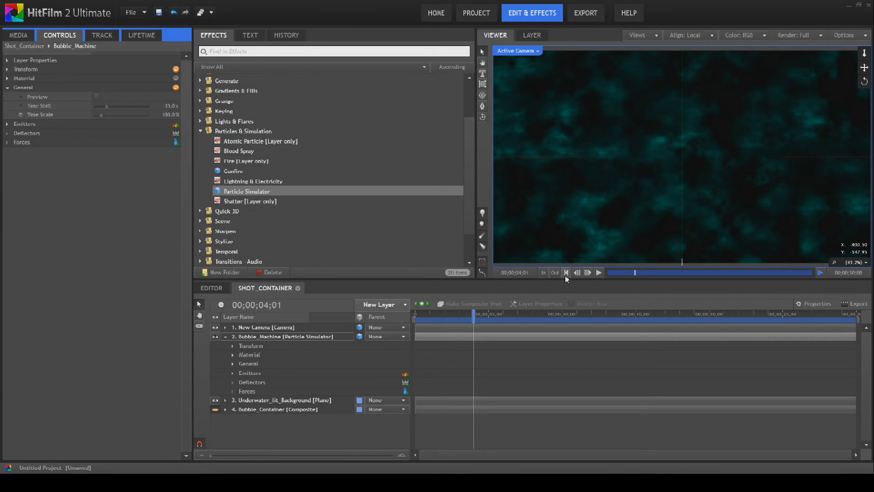
Step: Play the bubbles from frame one for about 7 seconds, rewind, and fold Bubble_Machine's properties
left_click(566, 273)
left_click(602, 273)
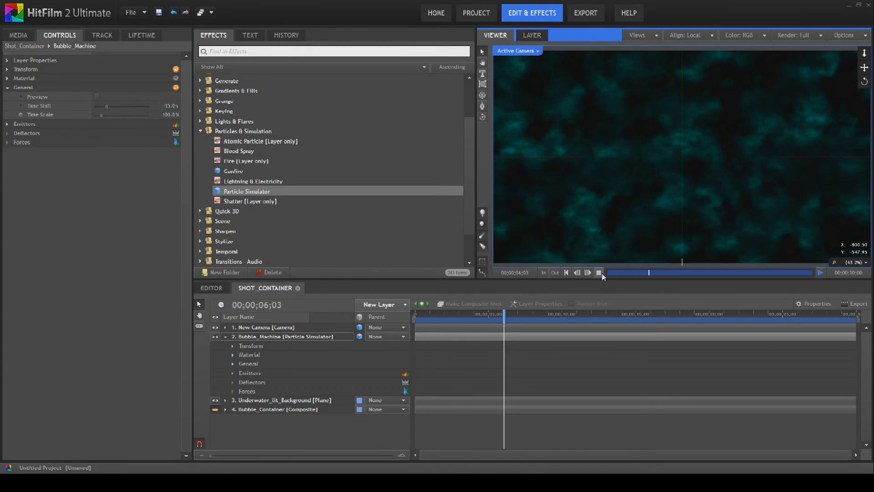
left_click(599, 273)
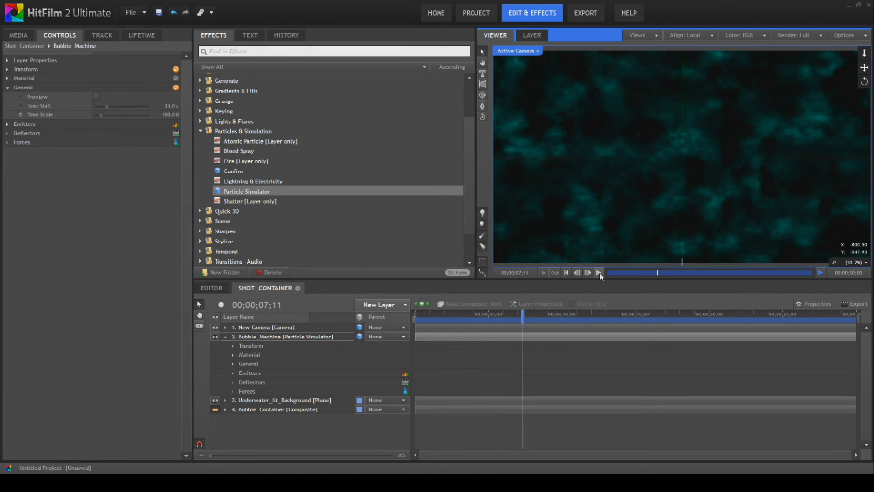
left_click(565, 273)
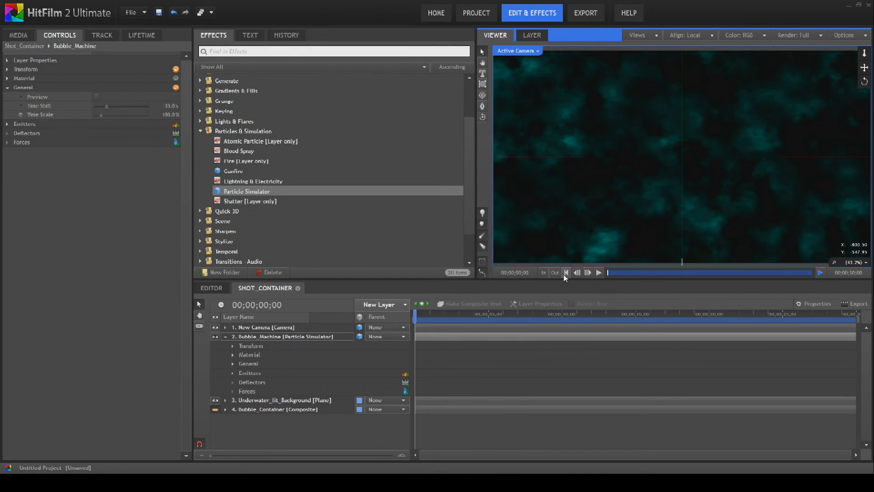
left_click(225, 337)
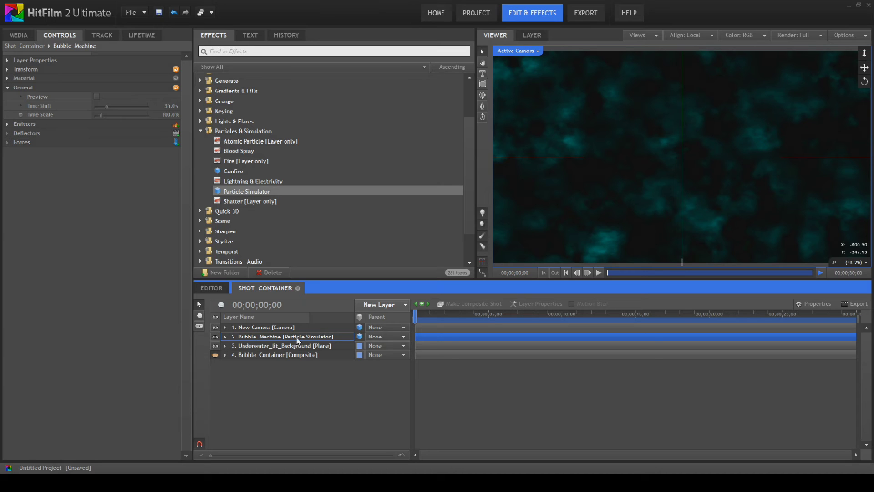
Step: Create a black plane named Light_Streaks and move it directly below New Camera
left_click(396, 306)
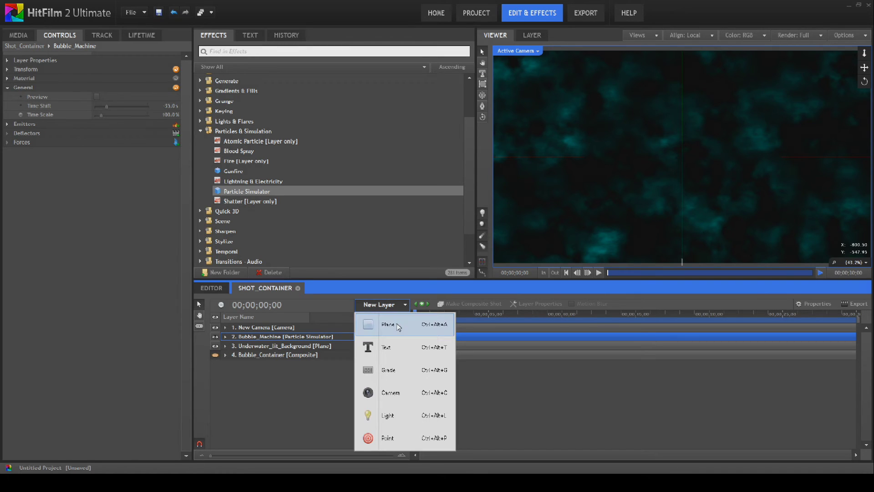
left_click(399, 325)
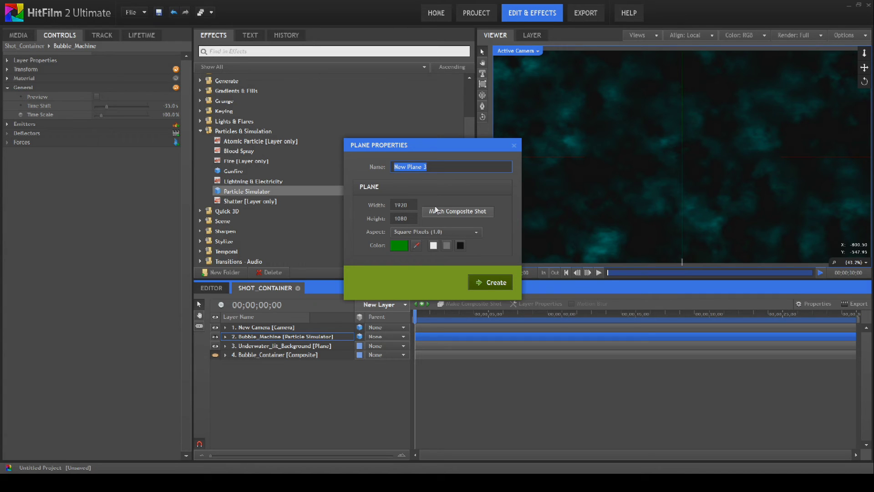
type("Light_Streaks")
left_click(460, 245)
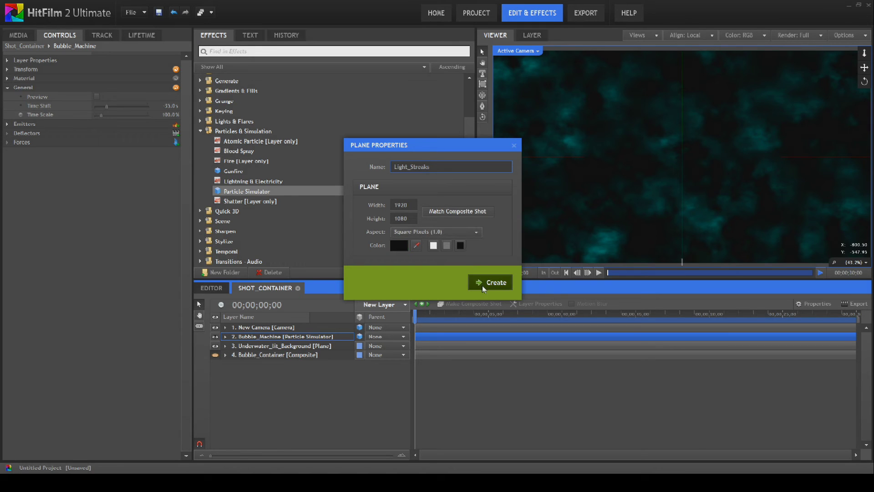
left_click(483, 285)
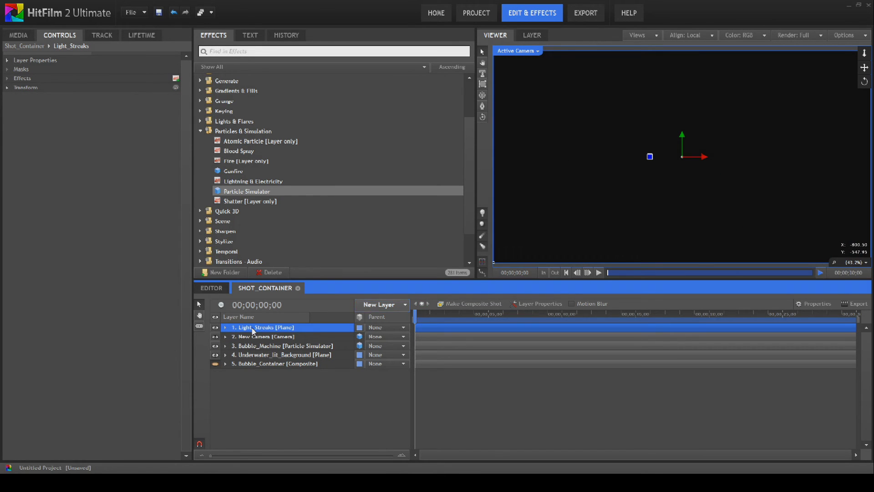
left_click_drag(254, 331, 253, 342)
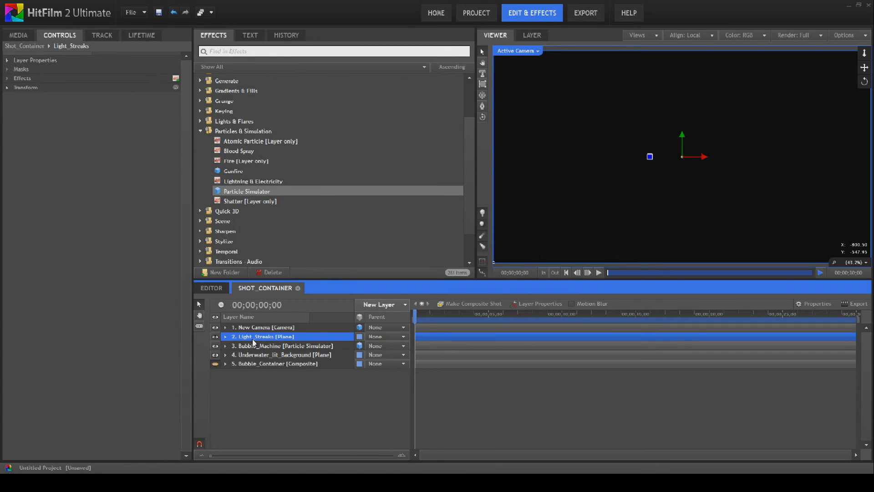
right_click(268, 337)
Step: Pick a blend mode for Light_Streaks and apply Generate > Fractal Noise to it
mouse_move(347, 179)
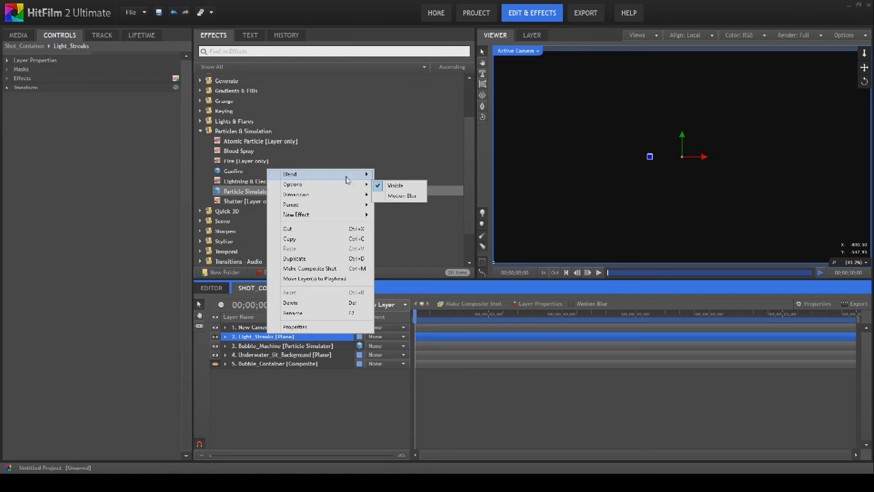
left_click(393, 353)
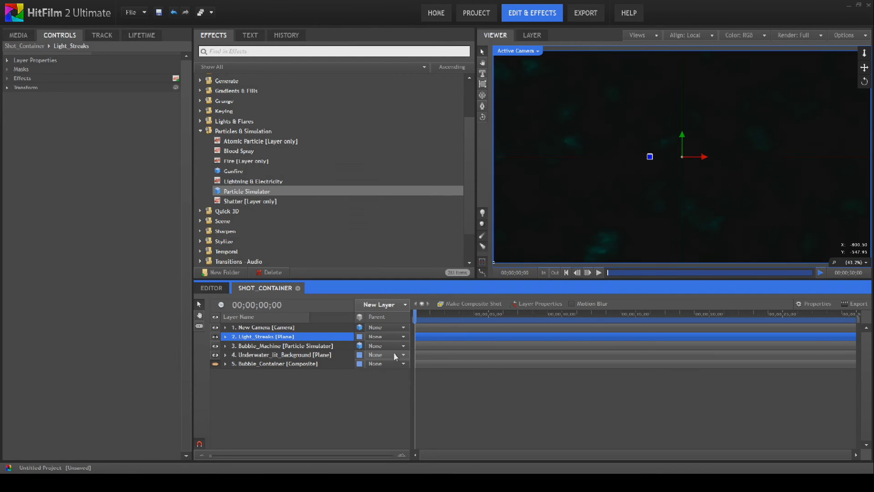
left_click(202, 130)
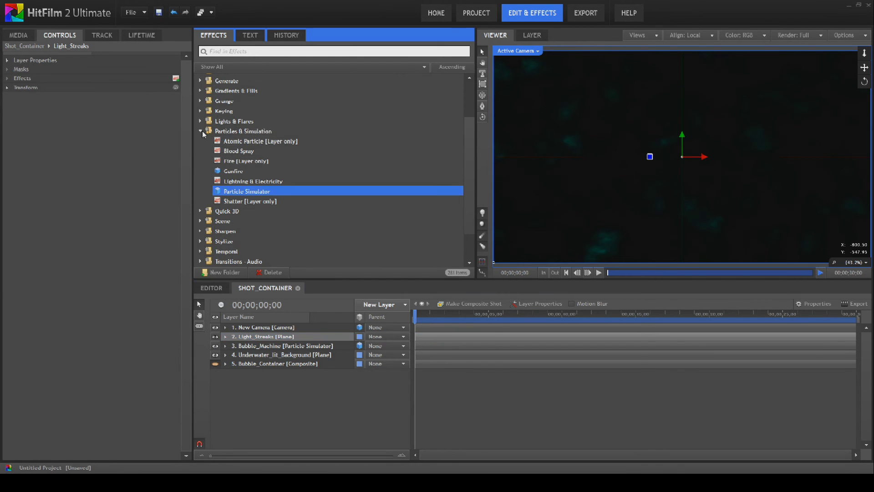
left_click(202, 130)
left_click(202, 113)
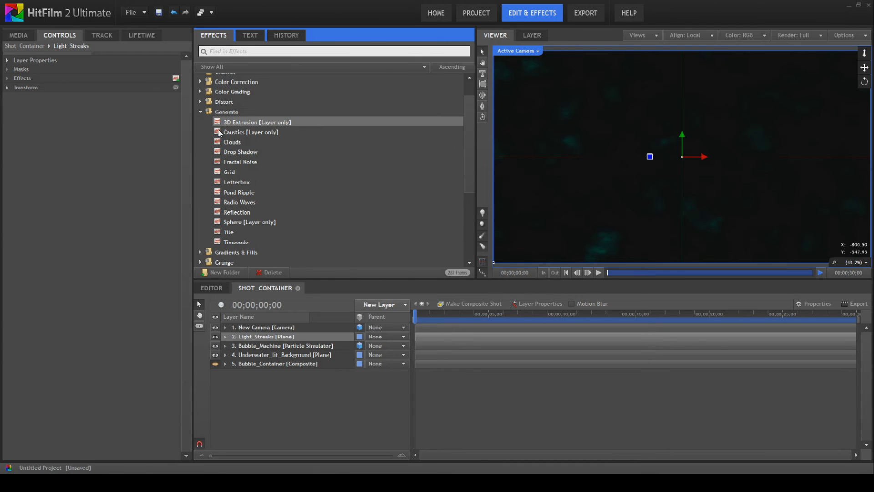
left_click_drag(241, 162, 267, 338)
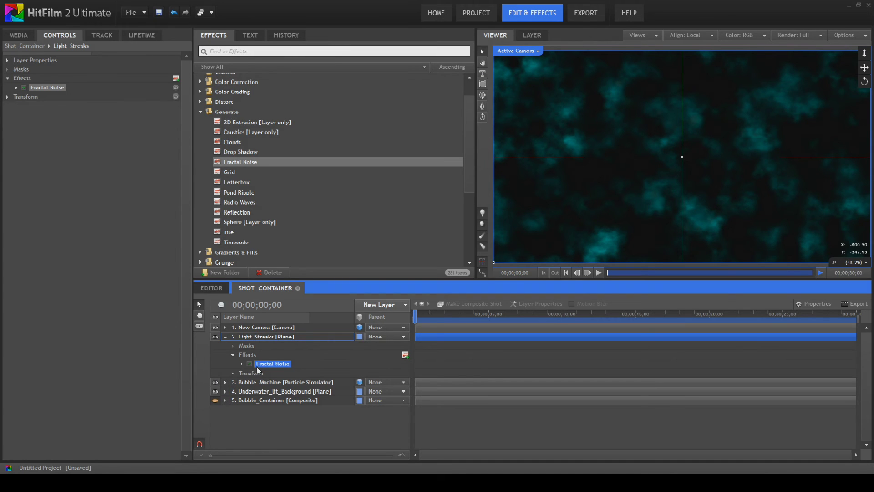
Step: Set the Fractal Noise axis scale to 20% on X and 150% on Y
left_click(87, 200)
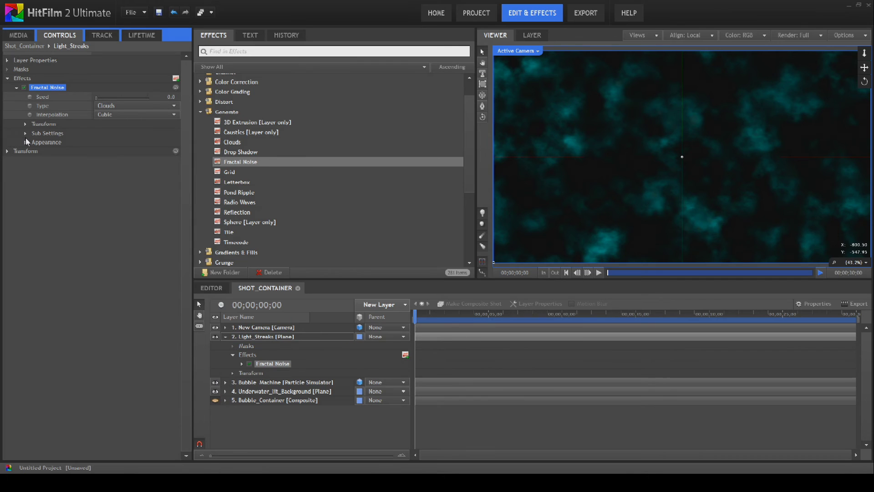
left_click(25, 124)
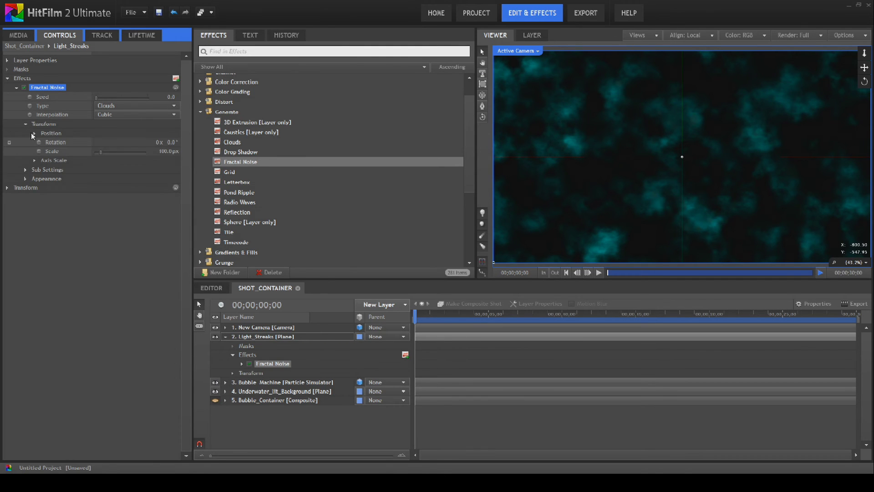
left_click(35, 161)
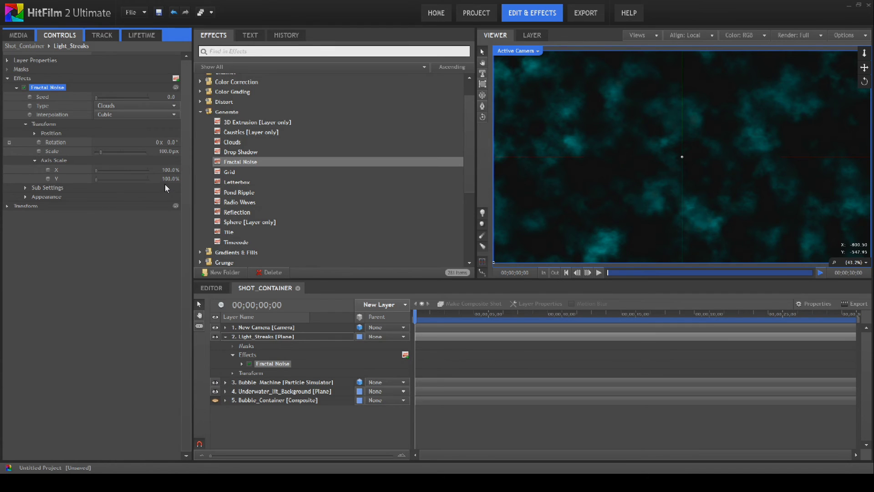
left_click(166, 169)
type("20")
key("Return")
left_click(173, 179)
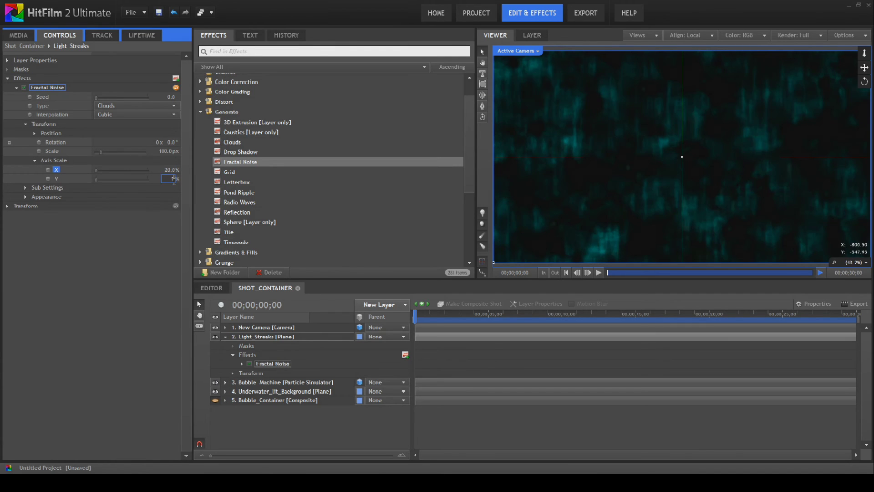
type("150")
key("Return")
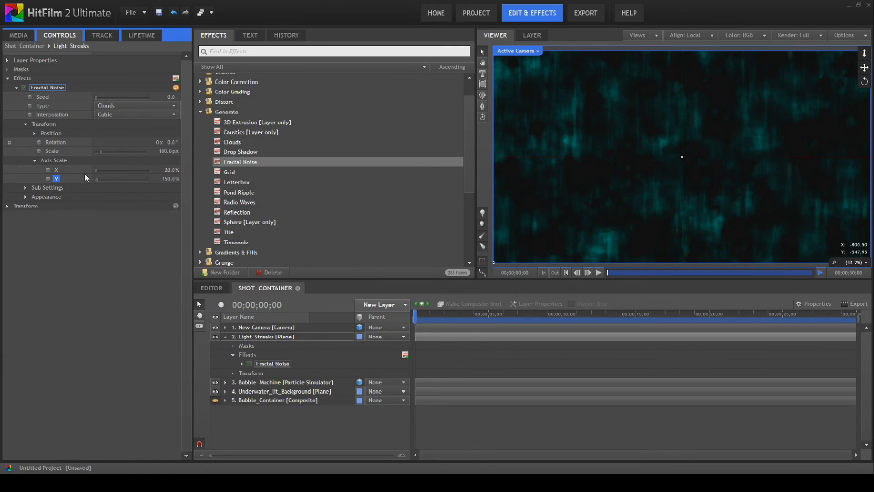
Step: Raise the noise exposure to 0.5, drop sub levels to 0, and lower the offset to -0.16
left_click(26, 188)
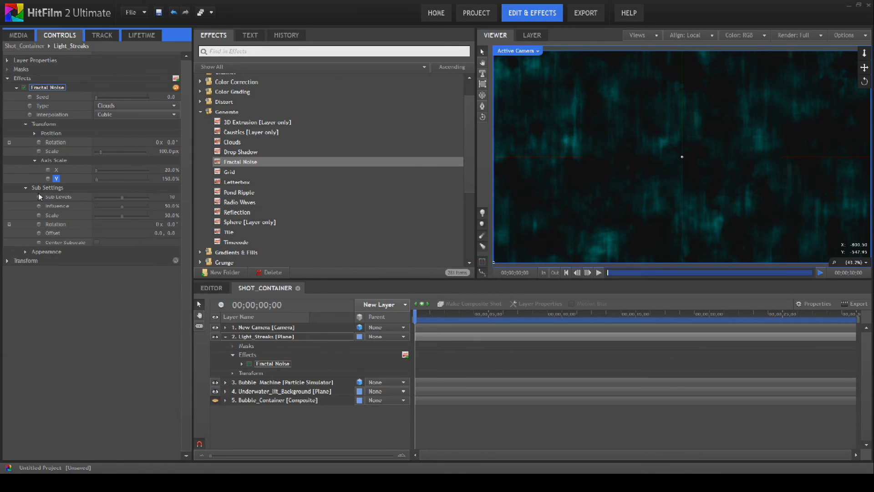
left_click(25, 251)
left_click(168, 279)
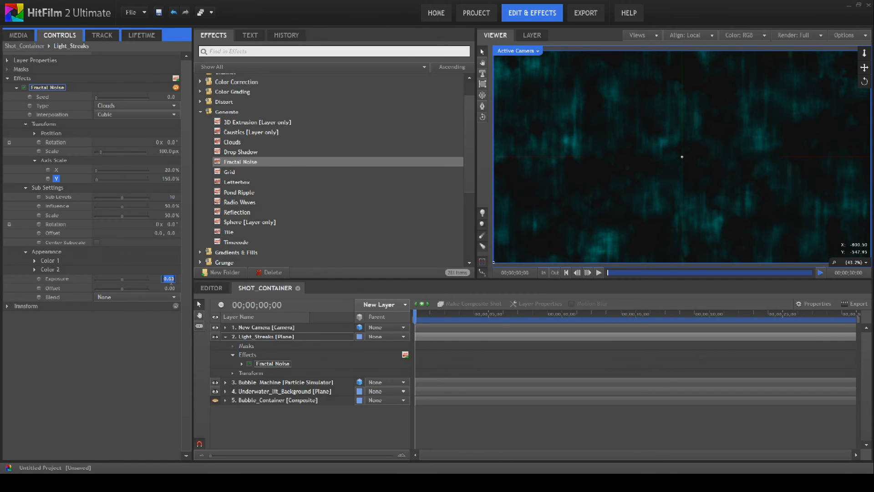
key("BackSpace")
type("0.5")
key("Return")
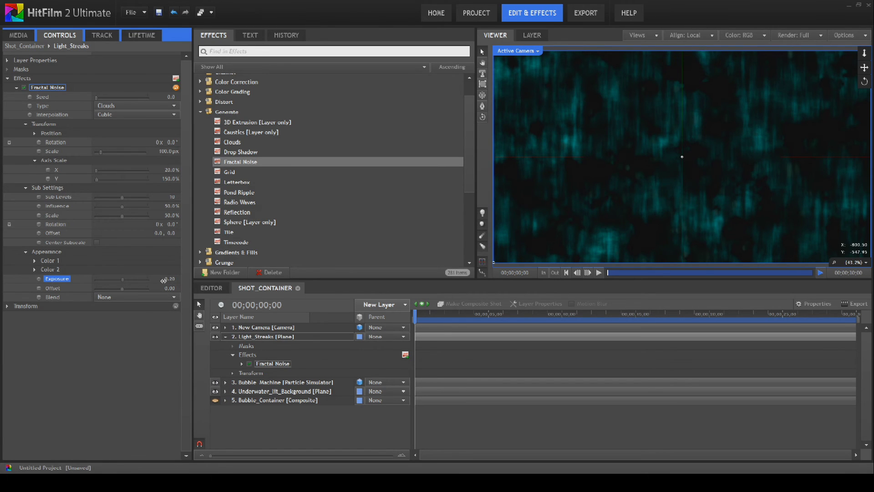
left_click_drag(123, 201, 74, 203)
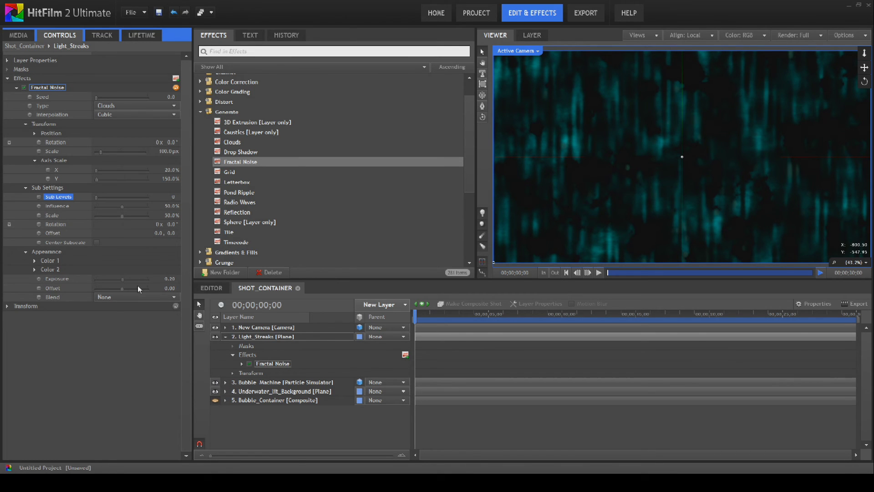
left_click(169, 287)
type("0.06")
key("Return")
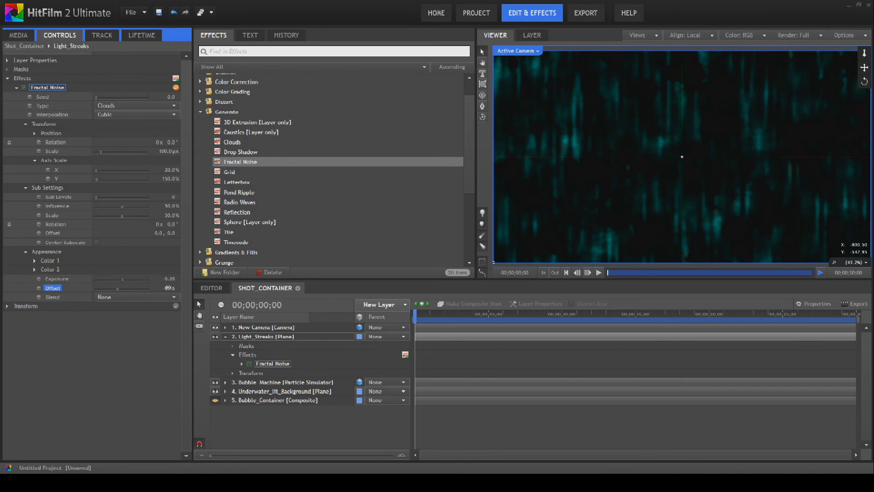
left_click_drag(168, 288, 149, 287)
Step: Keyframe the Fractal Noise Seed at 0 on the first frame and 5 near the shot's end
left_click(242, 364)
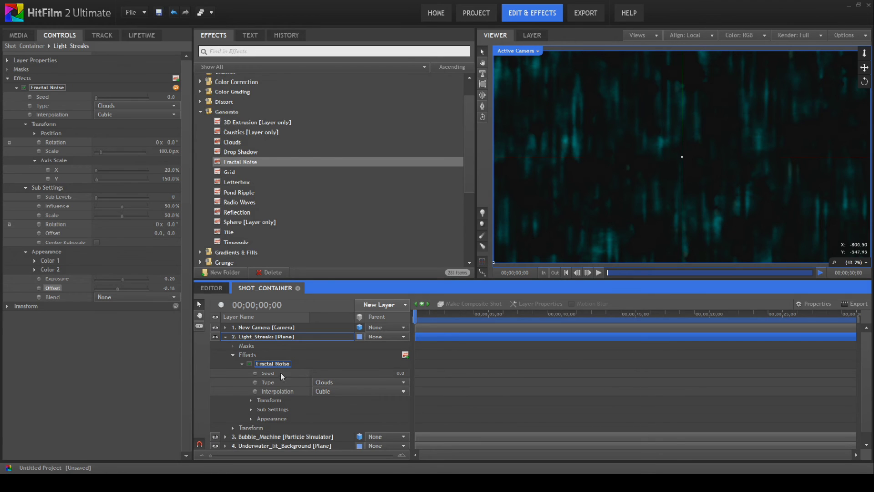
left_click(256, 374)
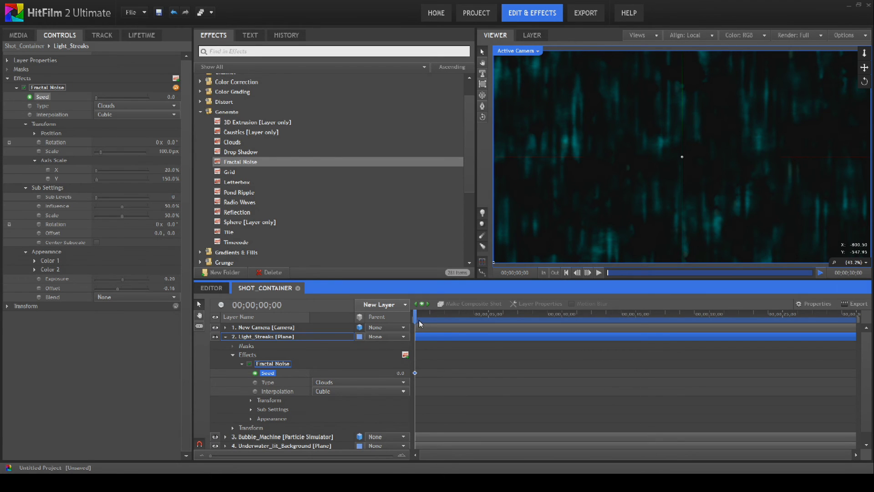
key("Right")
left_click_drag(436, 319, 850, 321)
left_click(399, 373)
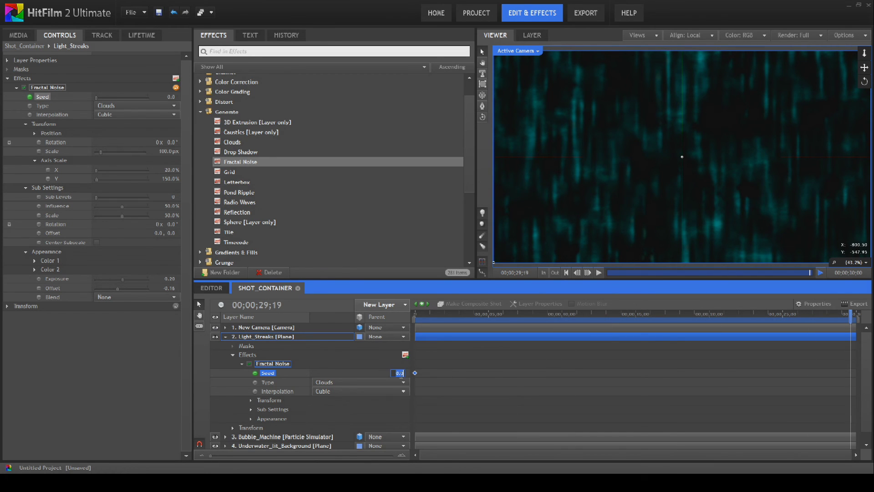
type("5")
key("Return")
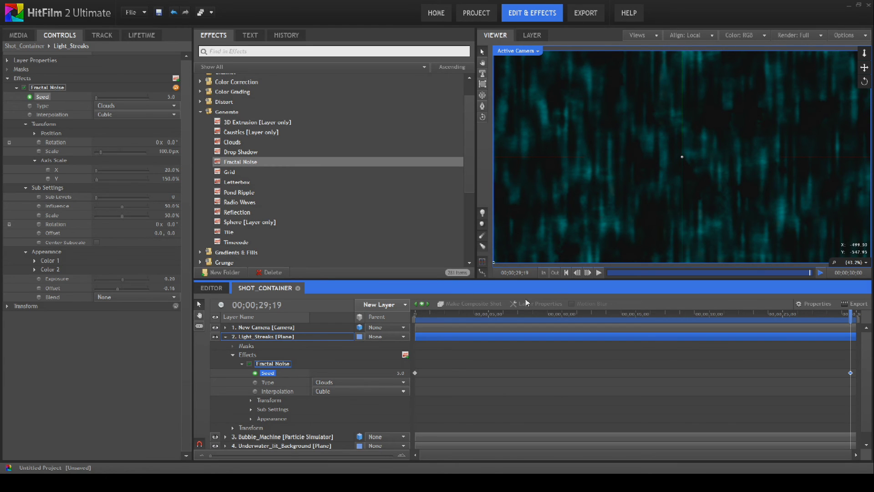
Step: Play the seed animation back from the start, then stop it
left_click(565, 273)
left_click(598, 273)
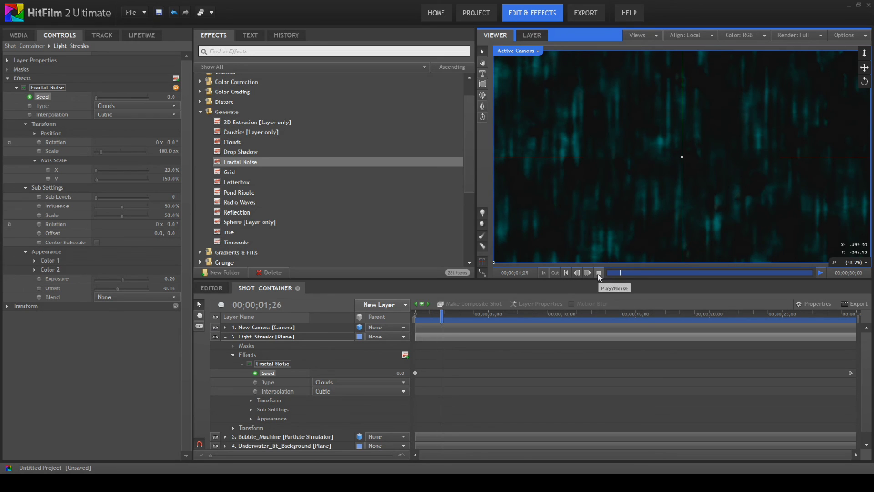
left_click(598, 273)
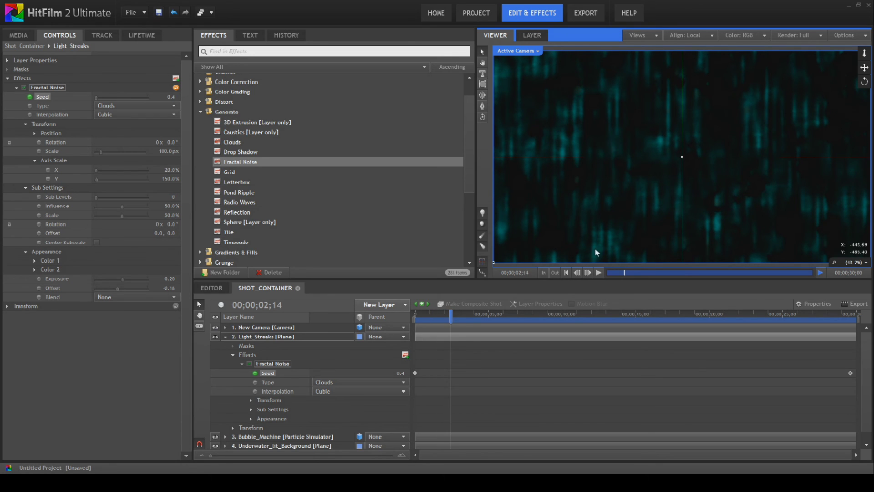
Step: Apply Quad Warp to Light_Streaks and drag its bottom corners to fan the streaks out
scroll(597, 217, "down", 1)
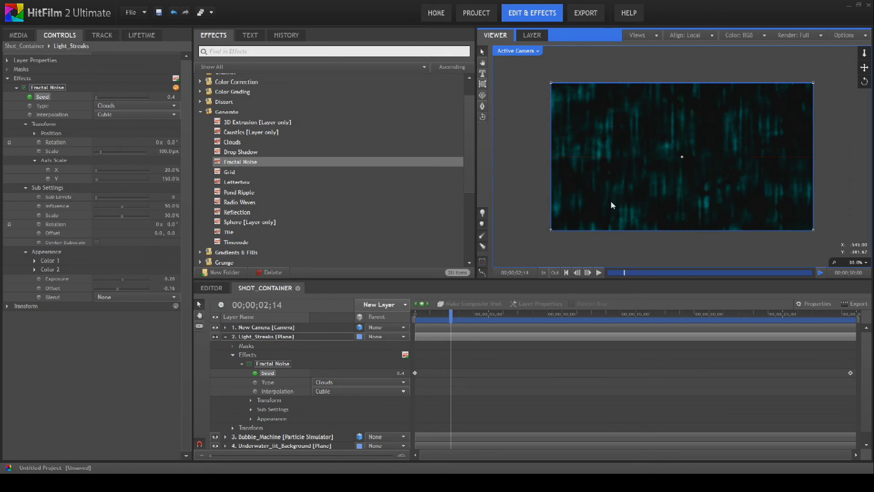
scroll(617, 187, "down", 4)
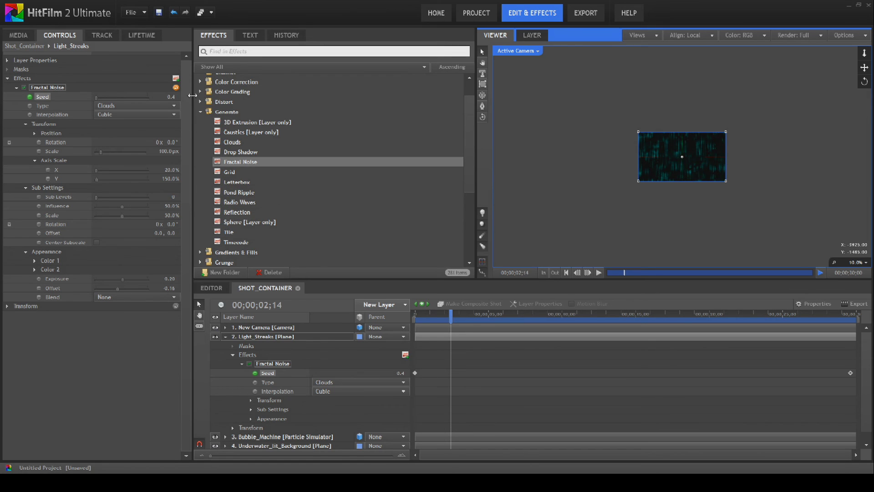
left_click(200, 111)
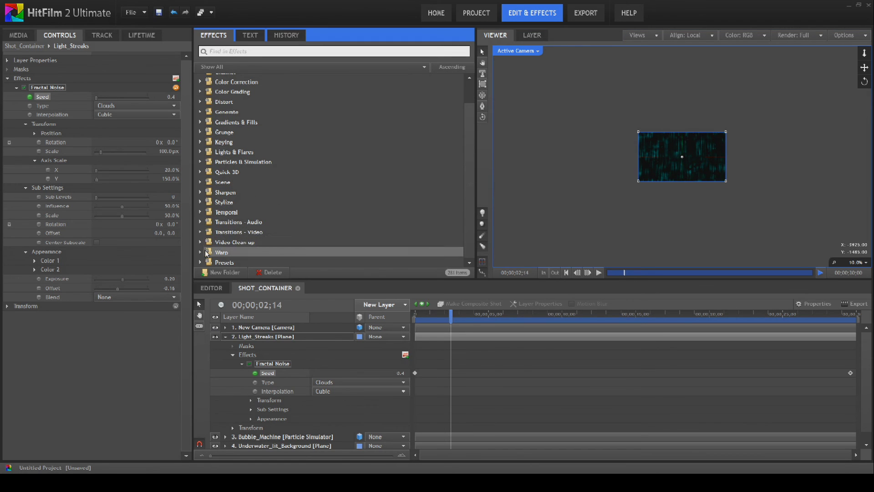
double_click(222, 252)
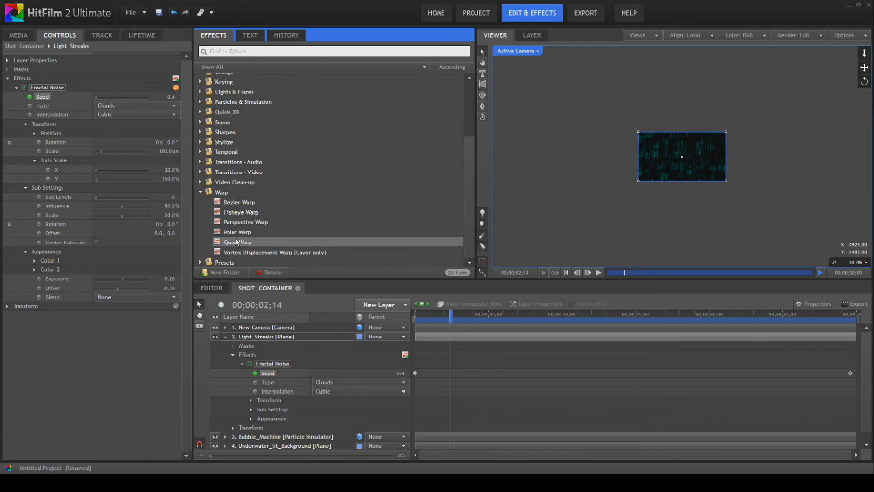
left_click_drag(238, 242, 271, 340)
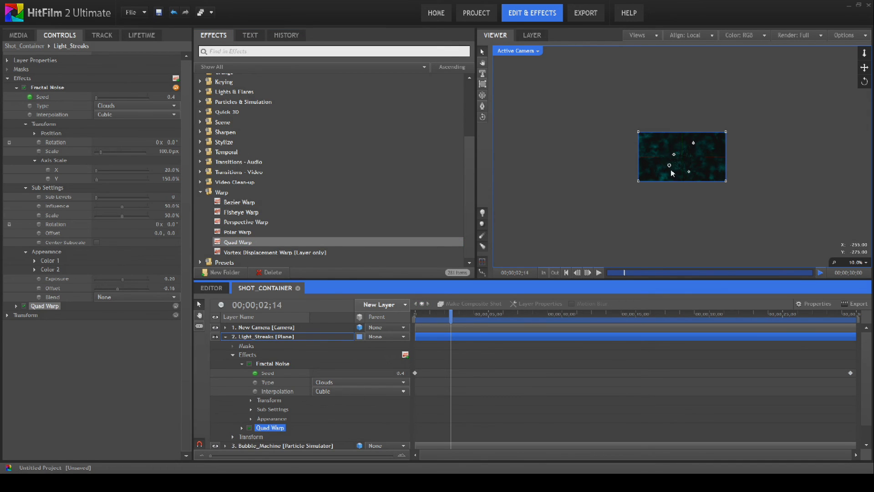
left_click_drag(669, 165, 637, 180)
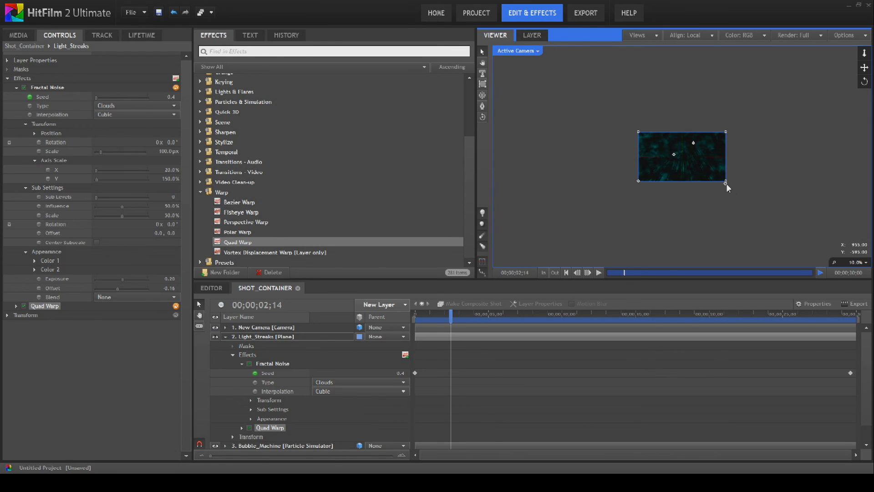
left_click_drag(726, 185, 727, 183)
Step: Play the warped light streaks from the start, then collapse the Light_Streaks properties
scroll(649, 145, "up", 3)
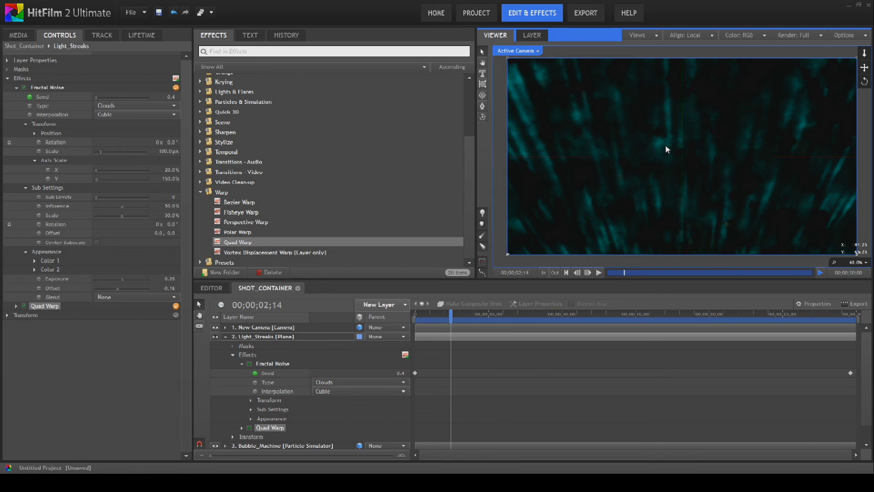
left_click(566, 273)
left_click(598, 272)
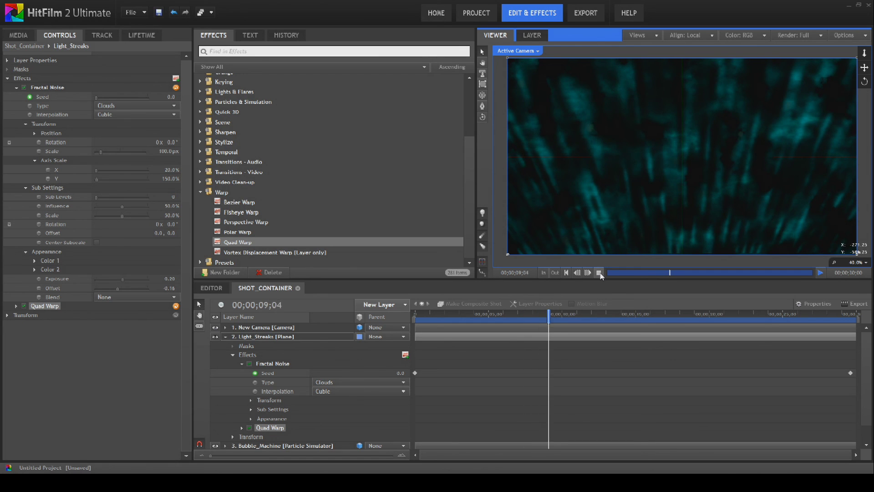
left_click(599, 273)
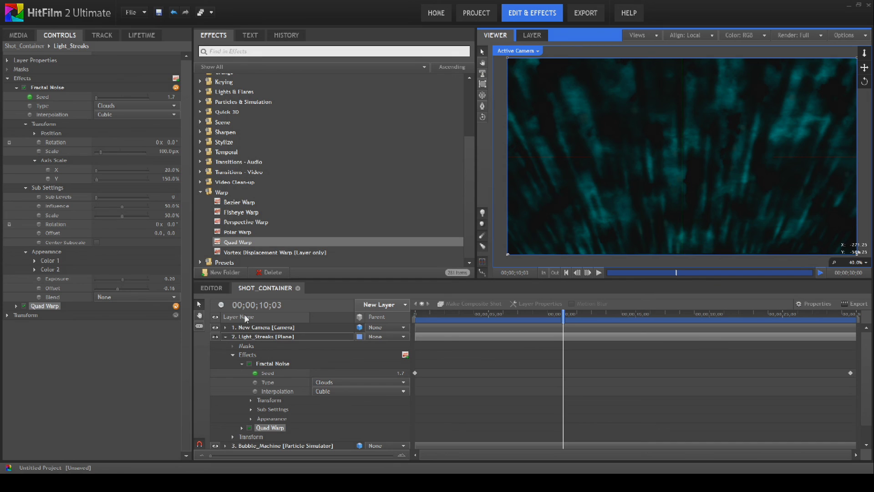
left_click(226, 336)
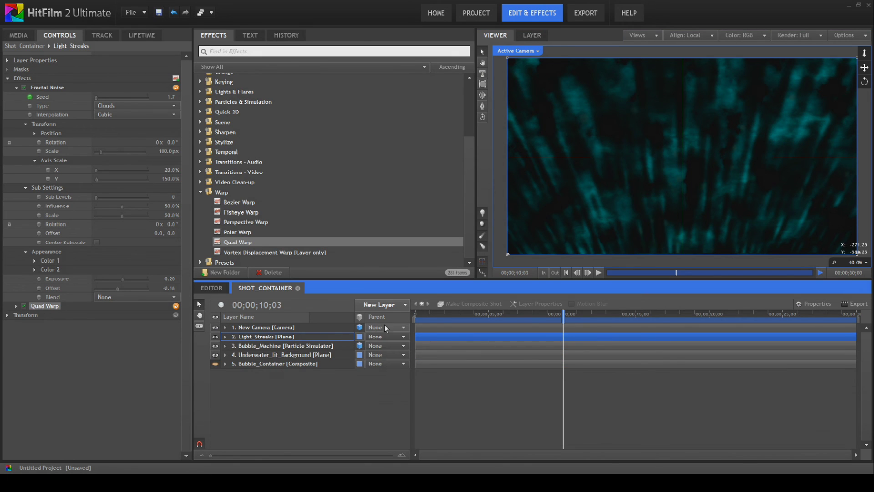
Step: Add a new Grade layer and apply the Color Grading Vignette effect to it
left_click(394, 308)
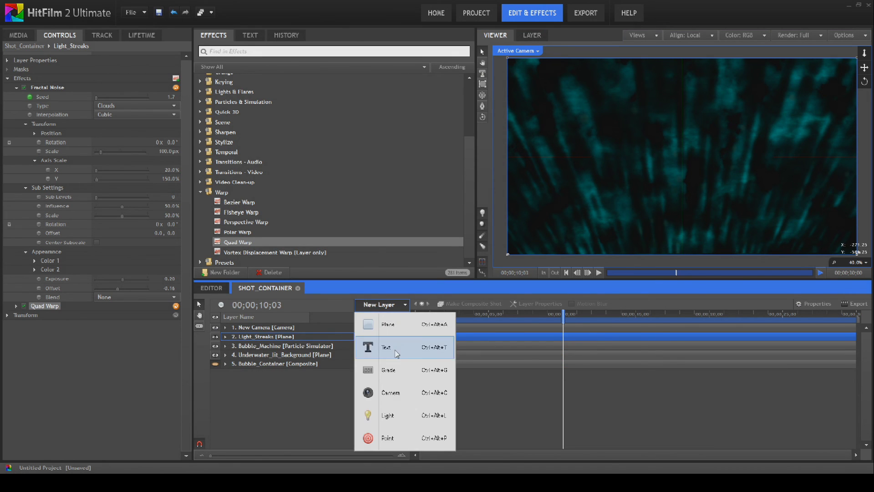
left_click(383, 361)
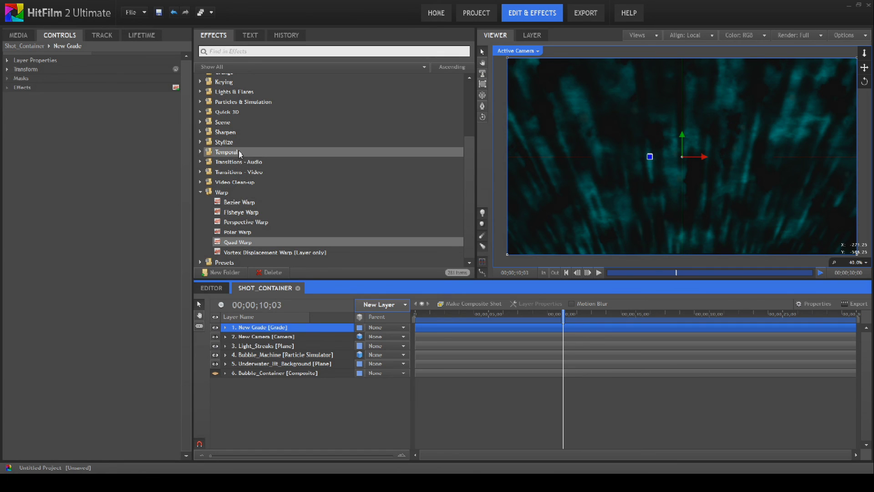
scroll(210, 132, "up", 3)
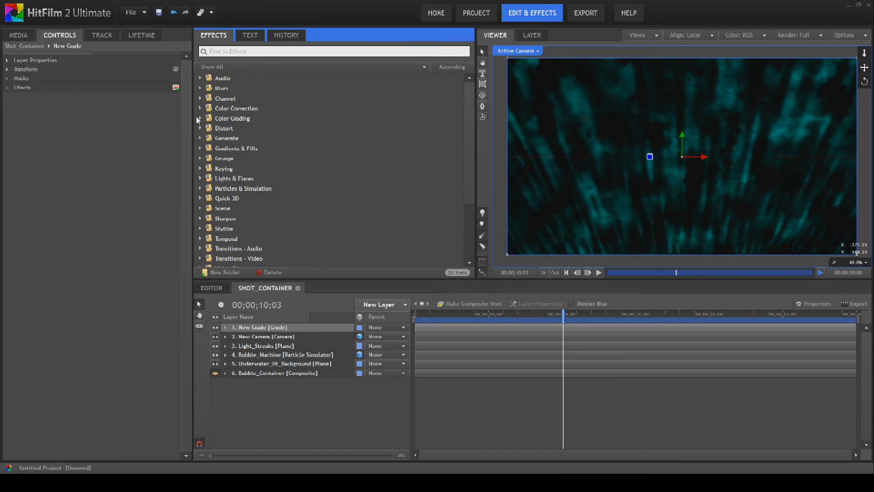
left_click(200, 118)
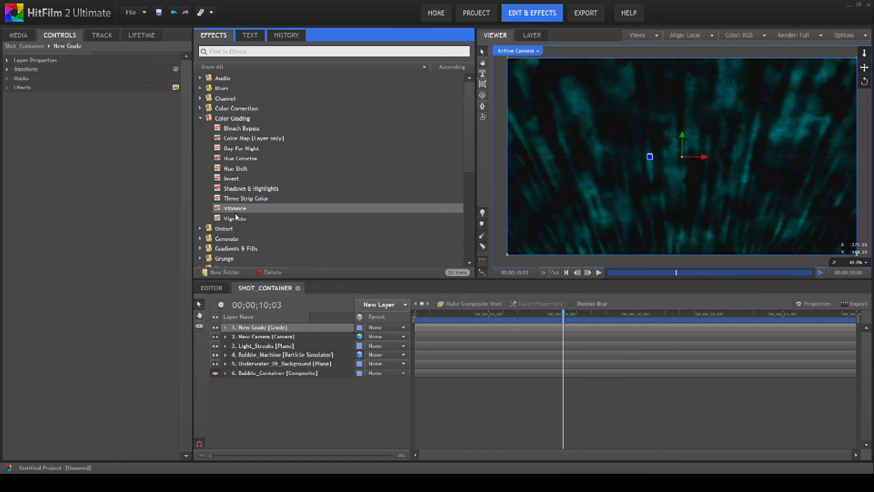
left_click_drag(237, 217, 260, 328)
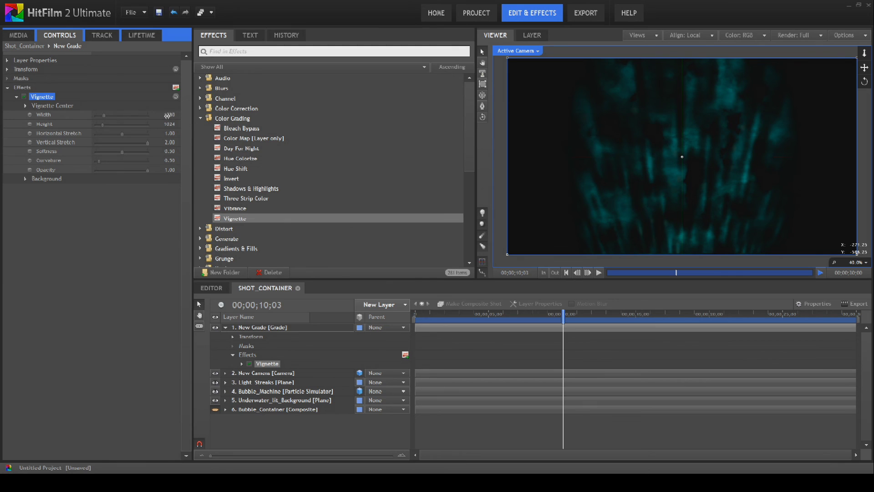
Step: Set the vignette width to 1650 and softness to 0.91, then play the scene
left_click_drag(167, 115, 191, 119)
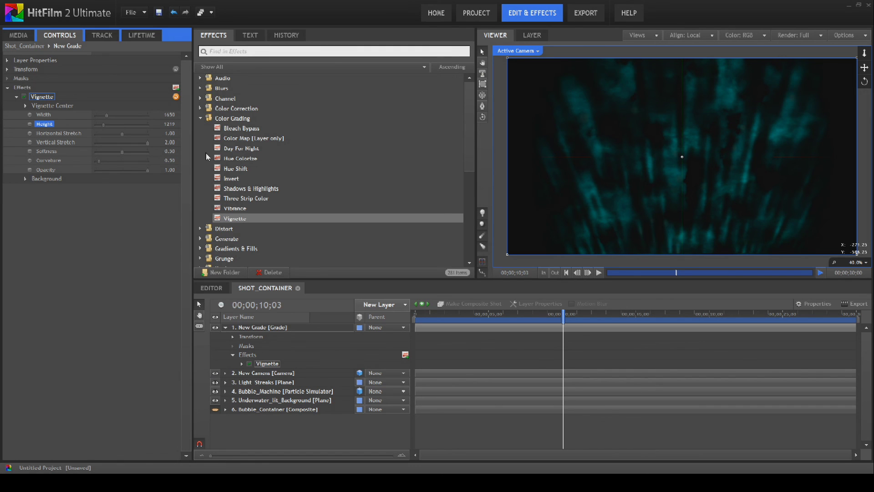
left_click_drag(170, 151, 174, 152)
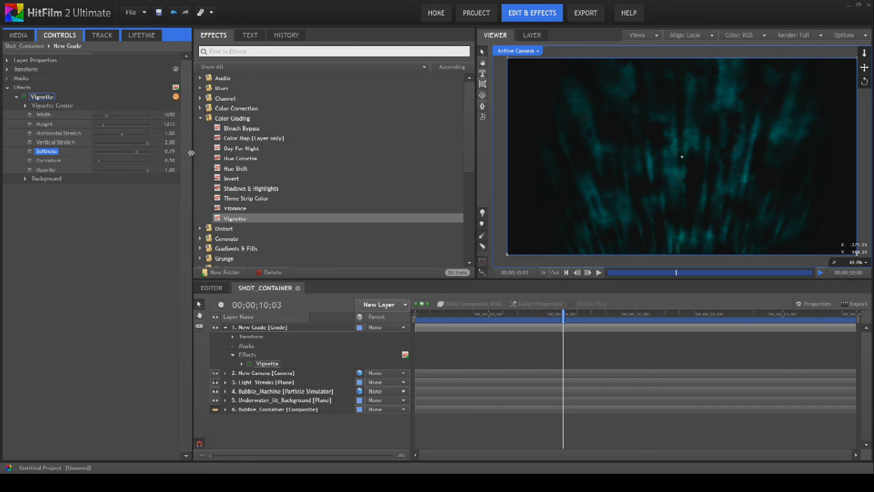
left_click(567, 273)
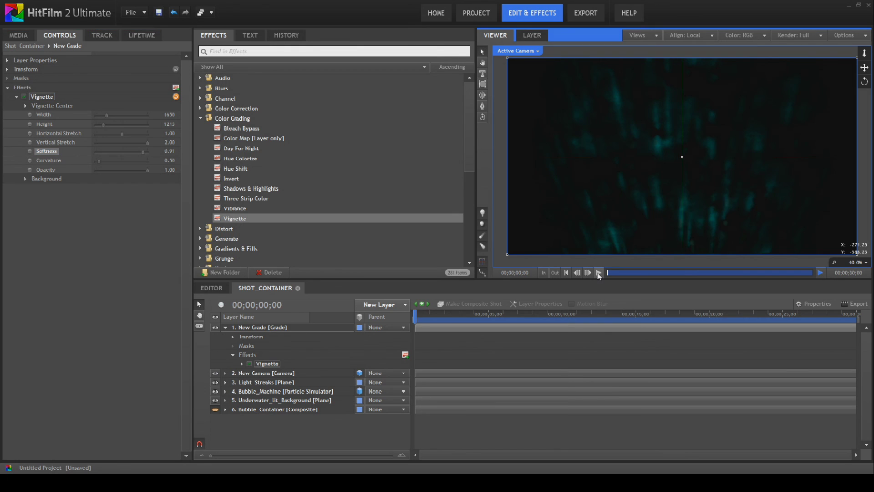
left_click(598, 273)
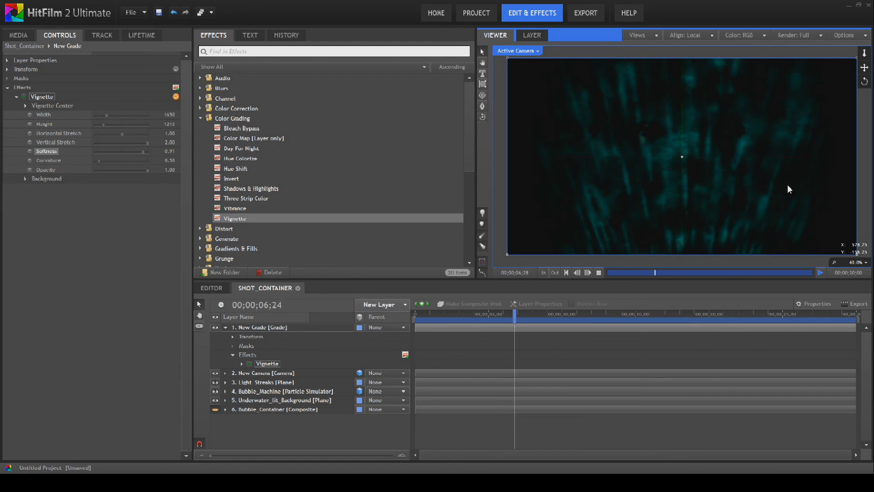
left_click(860, 36)
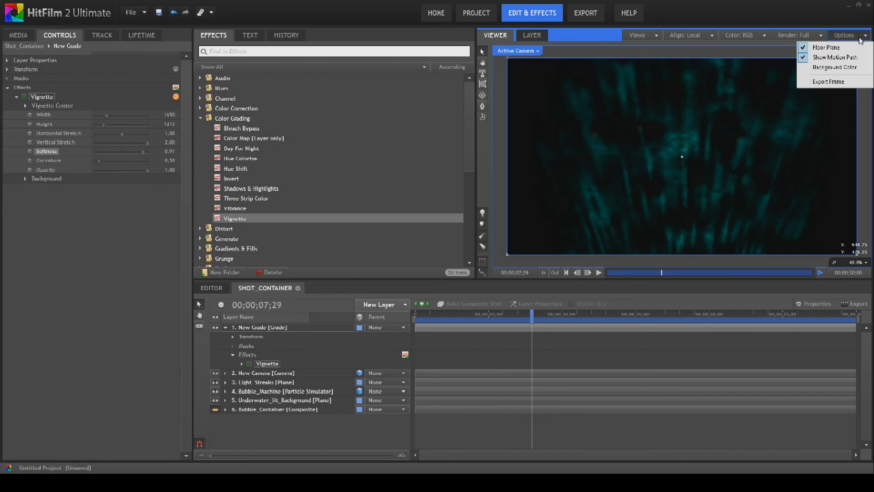
left_click(844, 58)
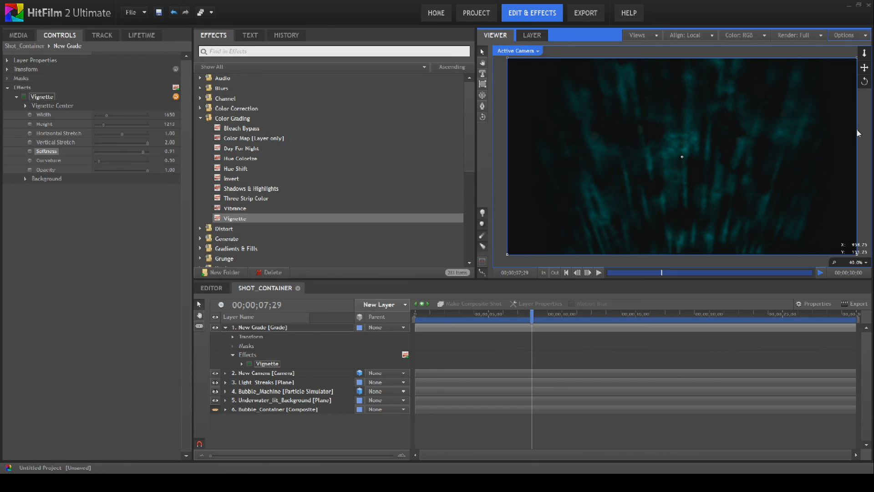
left_click(566, 273)
left_click(599, 273)
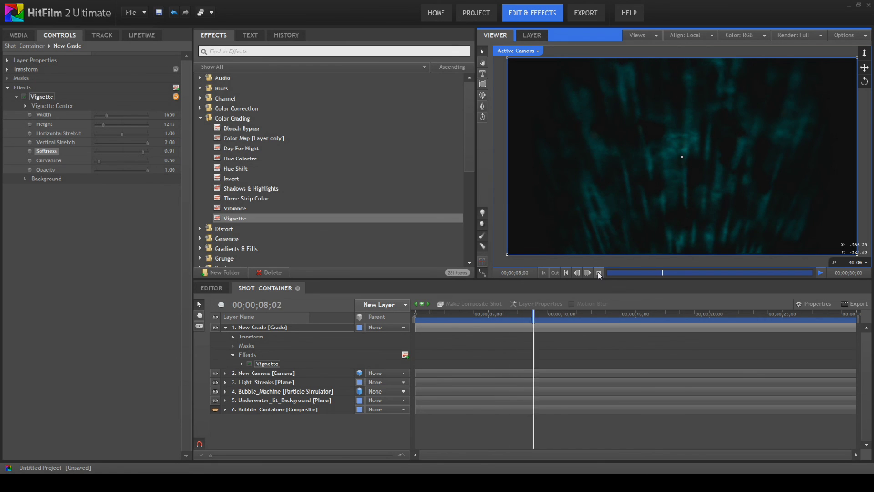
left_click(598, 272)
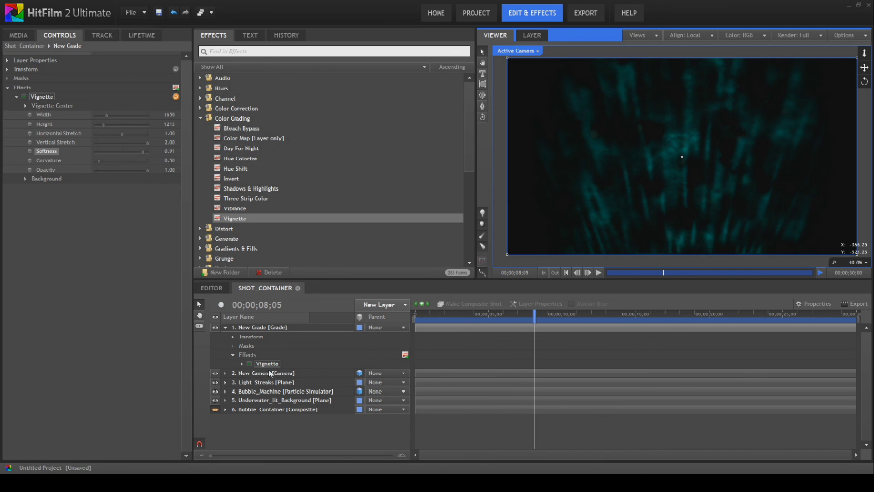
left_click(225, 399)
scroll(261, 445, "down", 1)
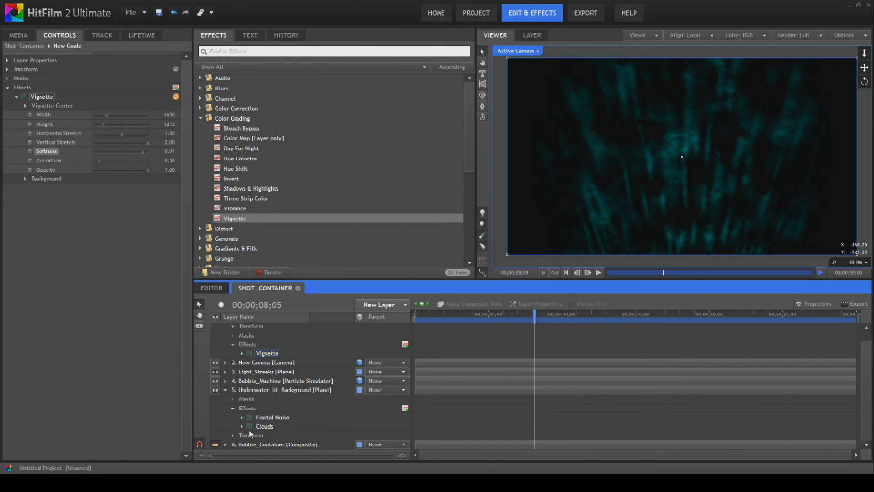
left_click(249, 426)
left_click(249, 427)
left_click(249, 418)
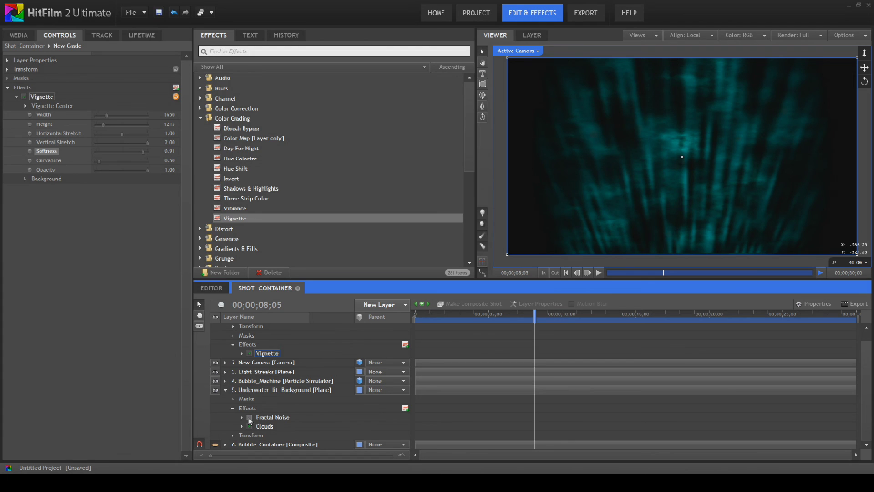
left_click(566, 272)
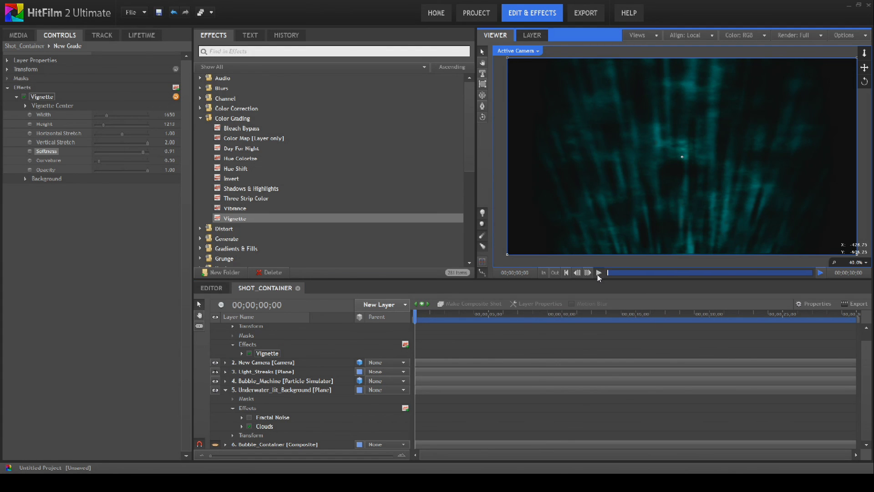
left_click(599, 273)
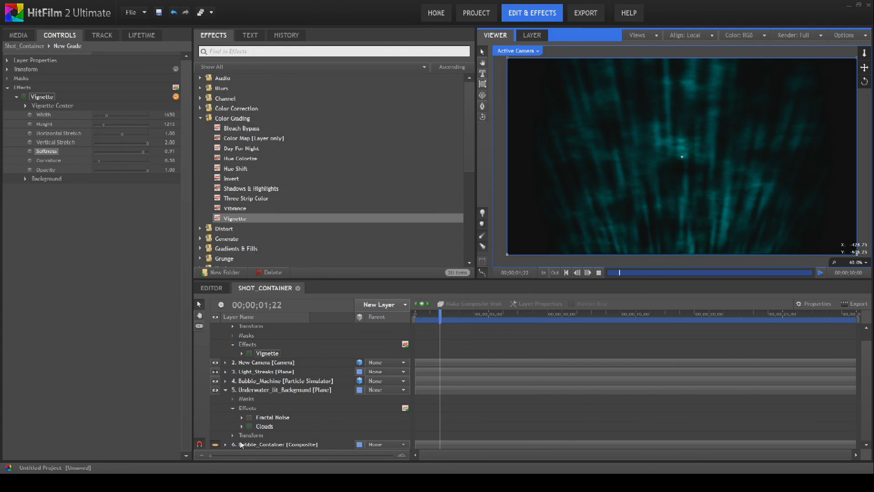
left_click(250, 416)
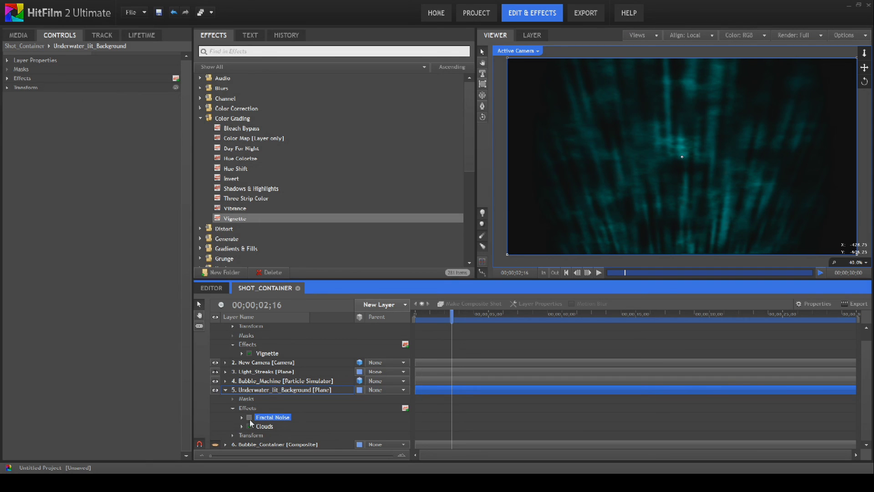
left_click(249, 417)
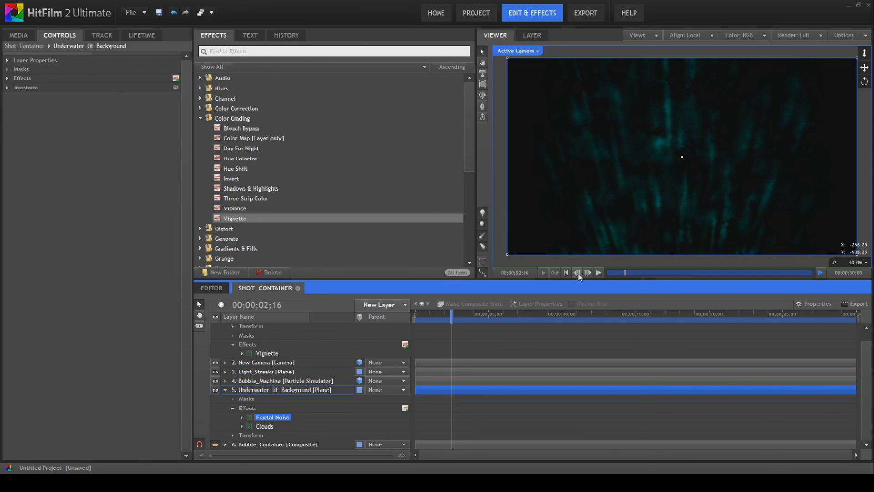
left_click(566, 273)
left_click(599, 273)
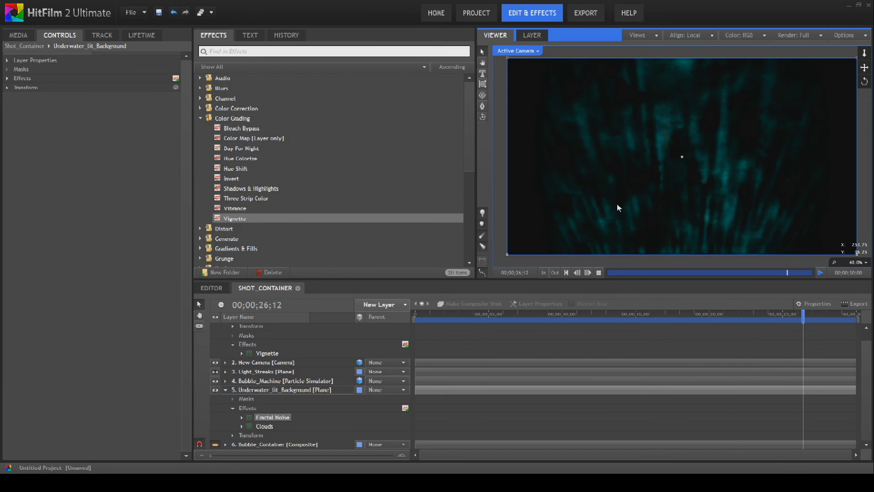
left_click(598, 273)
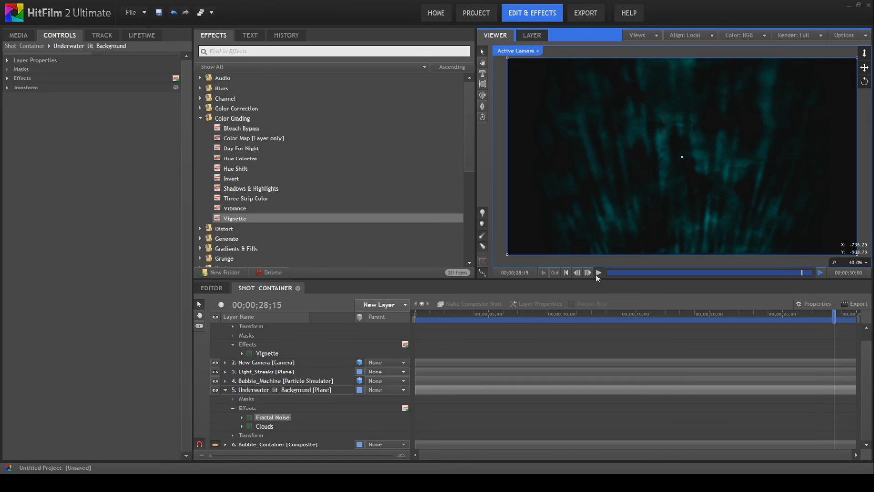